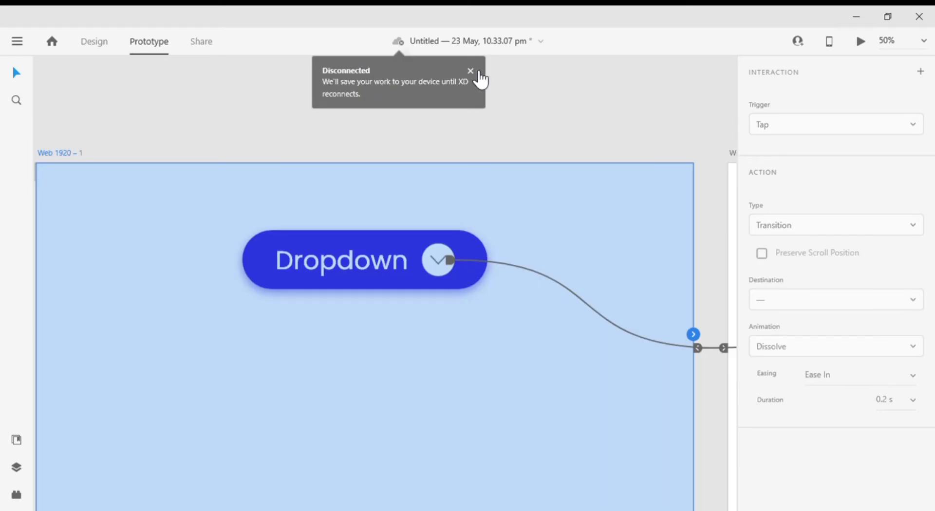
# Preview the dropdown, opening and closing the Action items menu, then edit the pill on the artboard
pyautogui.click(470, 71)
pyautogui.click(860, 40)
pyautogui.click(569, 161)
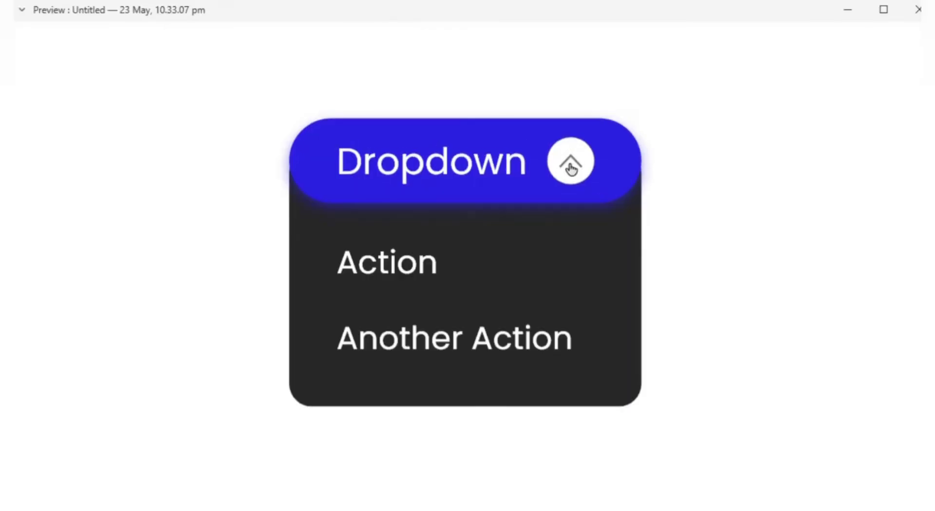
pyautogui.click(568, 161)
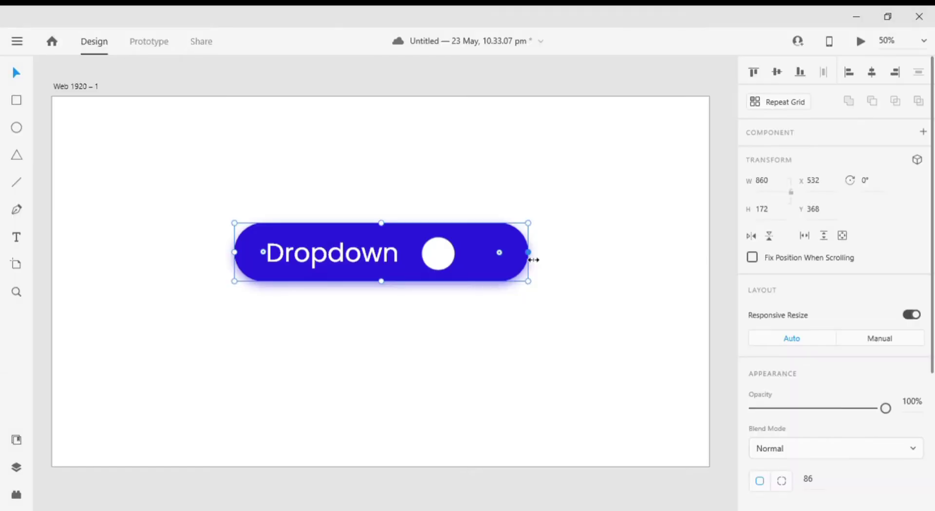
pyautogui.moveTo(533, 245); pyautogui.dragTo(487, 270)
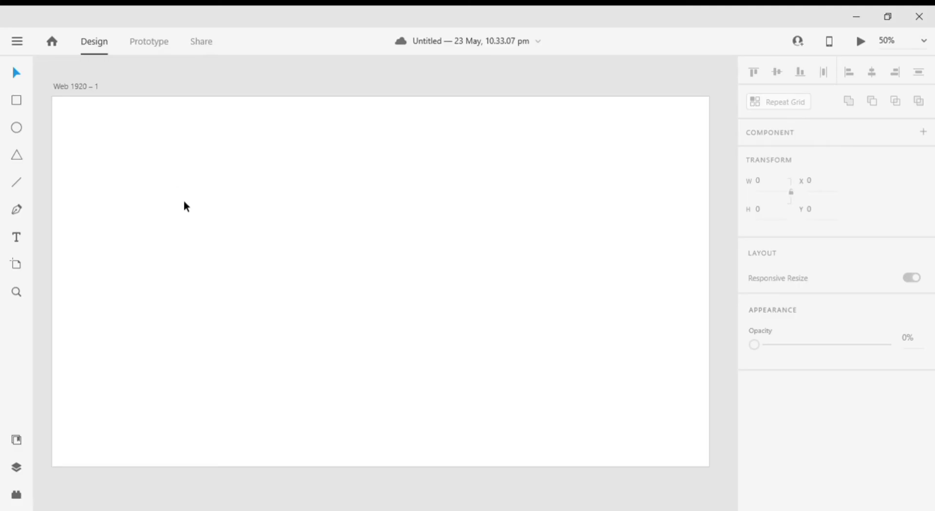
# Draw an 860×172 rectangle rounded to radius 86, then start a text box above it
pyautogui.click(16, 101)
pyautogui.moveTo(234, 222)
pyautogui.mouseDown()
pyautogui.moveTo(409, 287)
pyautogui.moveTo(536, 289)
pyautogui.mouseUp()
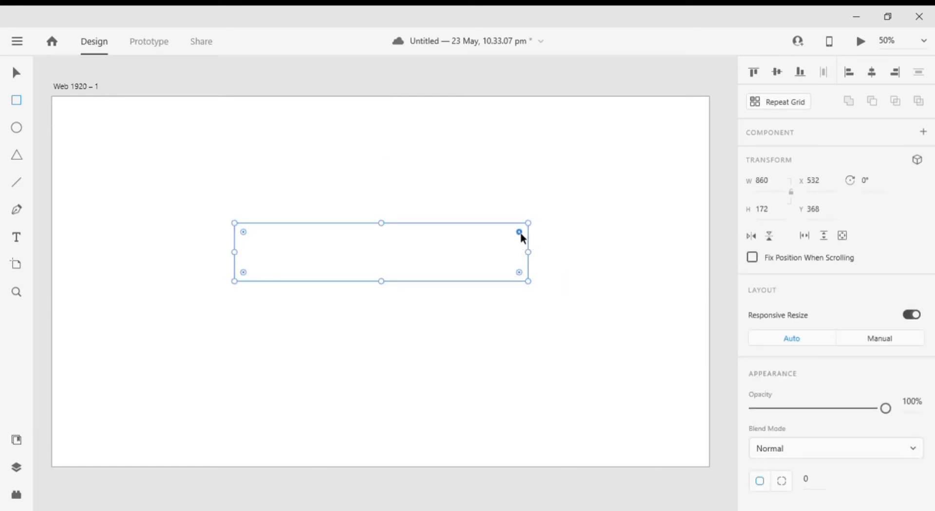
pyautogui.moveTo(519, 233); pyautogui.dragTo(475, 264)
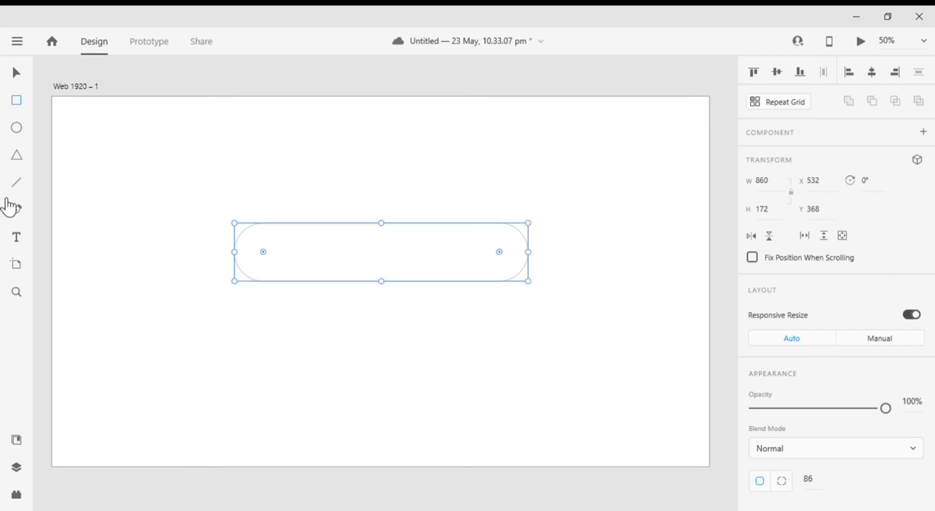
pyautogui.click(18, 238)
pyautogui.click(298, 203)
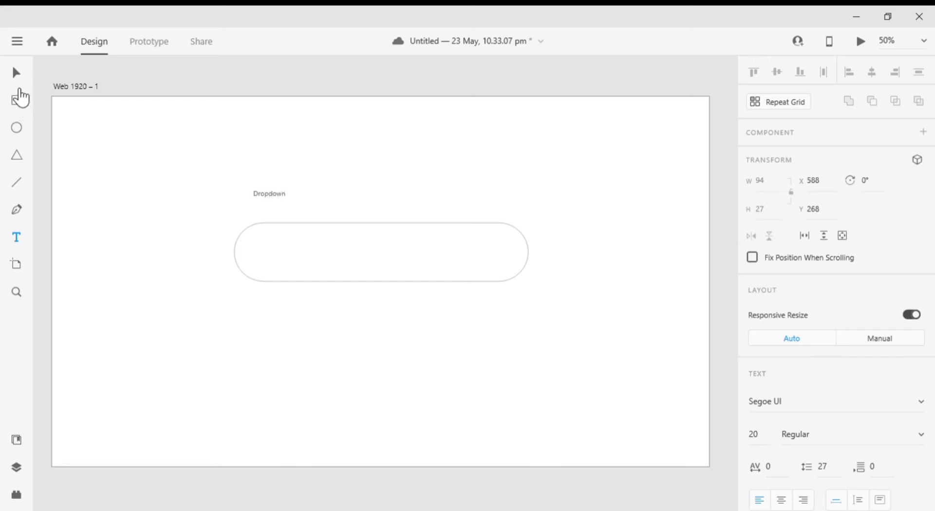
# Scale the Dropdown text to size 75 Poppins and move it into the pill's left side
pyautogui.click(16, 73)
pyautogui.moveTo(275, 203); pyautogui.dragTo(276, 252)
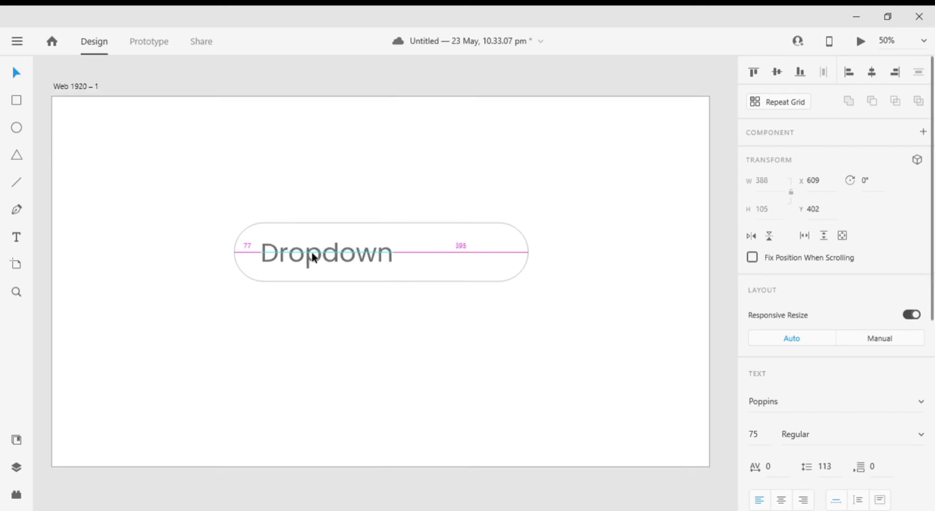
pyautogui.moveTo(314, 252); pyautogui.dragTo(317, 253)
pyautogui.press('Tab')
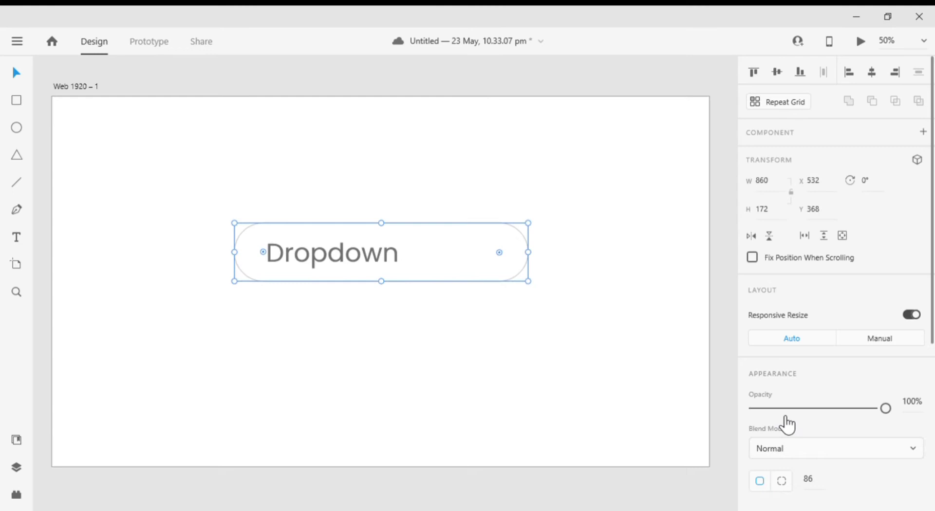
# Remove the pill's border and give it a solid blue #2B1EDF fill
pyautogui.scroll(-5, 787, 424)
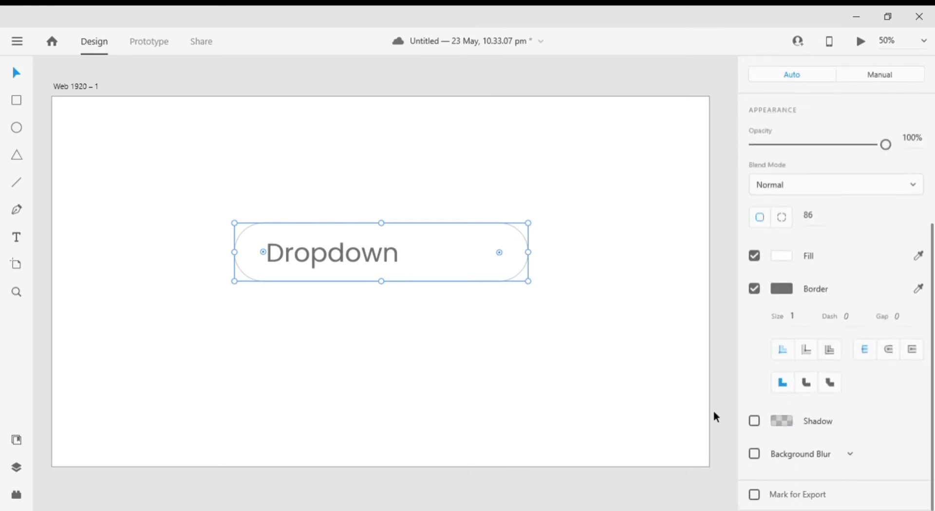
pyautogui.click(757, 290)
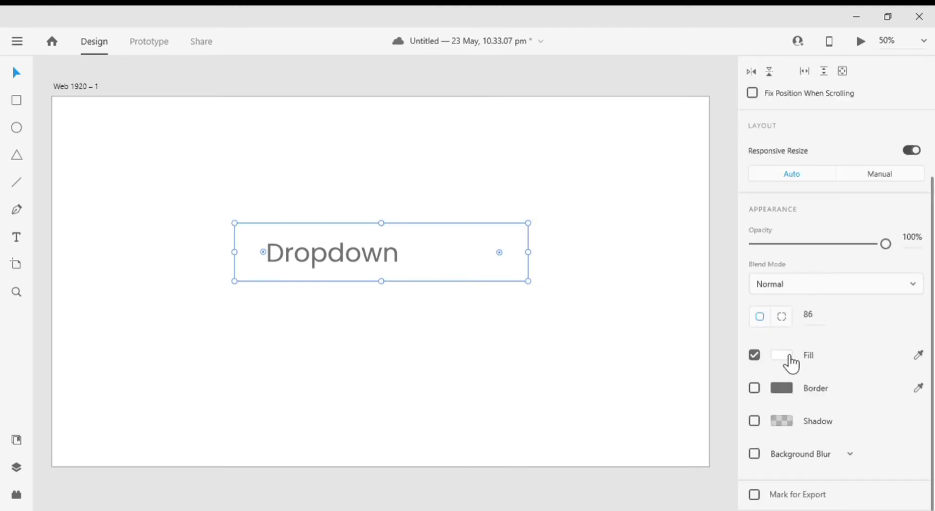
pyautogui.click(789, 358)
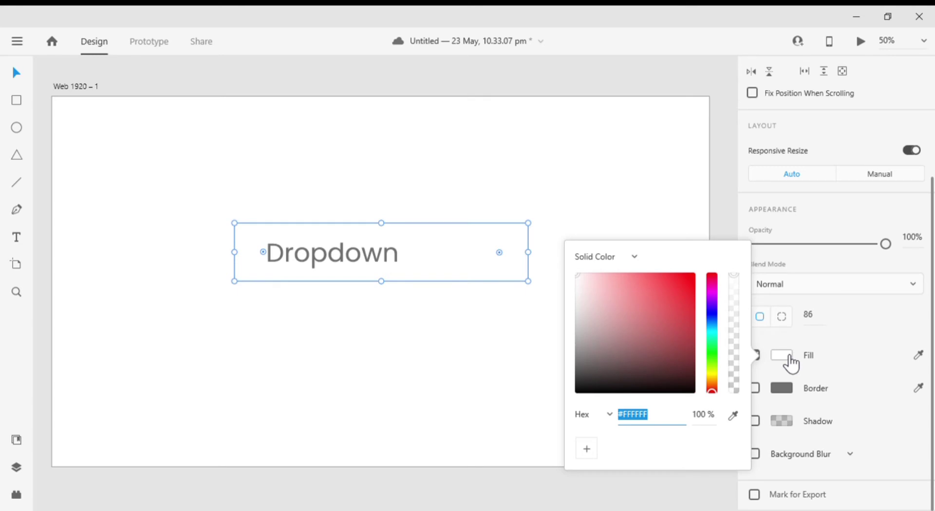
pyautogui.click(712, 312)
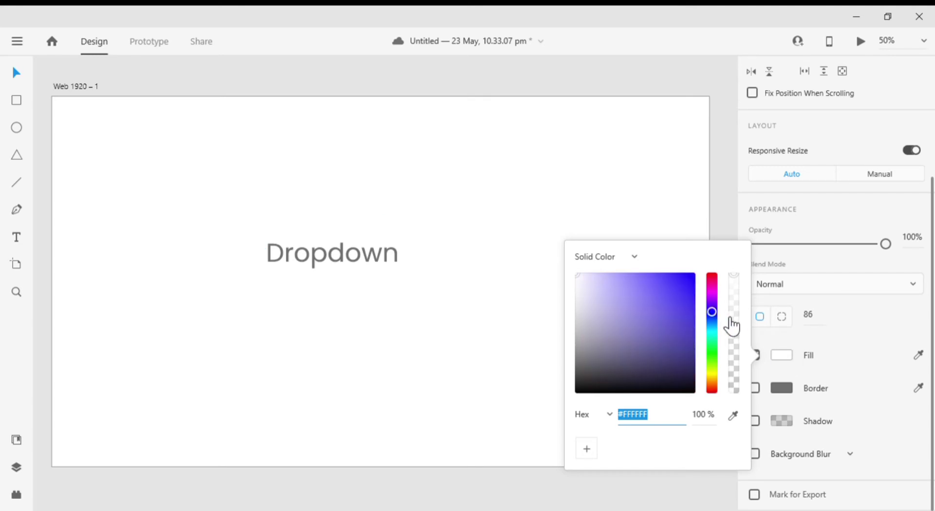
pyautogui.click(682, 297)
pyautogui.moveTo(685, 301)
pyautogui.mouseDown()
pyautogui.moveTo(664, 290)
pyautogui.moveTo(686, 296)
pyautogui.mouseUp()
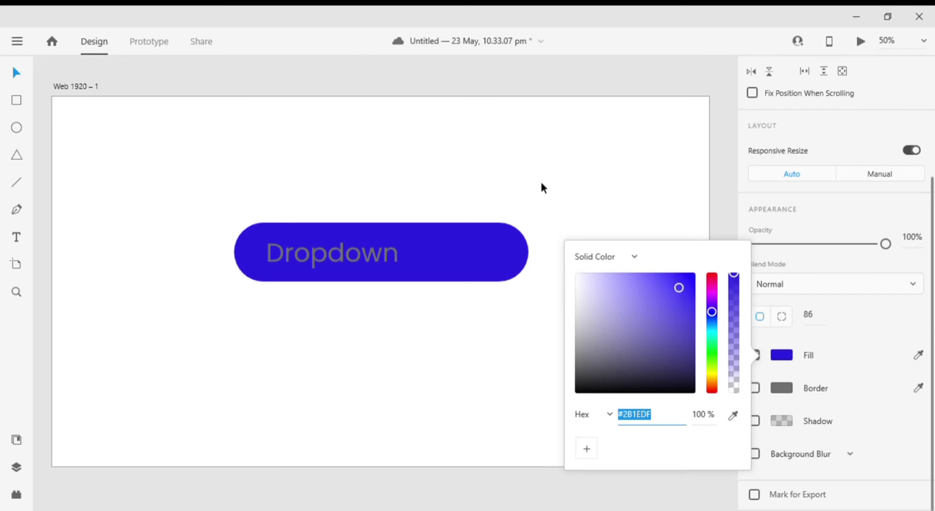
pyautogui.click(409, 242)
# Set the Dropdown label's fill to white FFFFFF
pyautogui.doubleClick(359, 267)
pyautogui.scroll(-5, 871, 351)
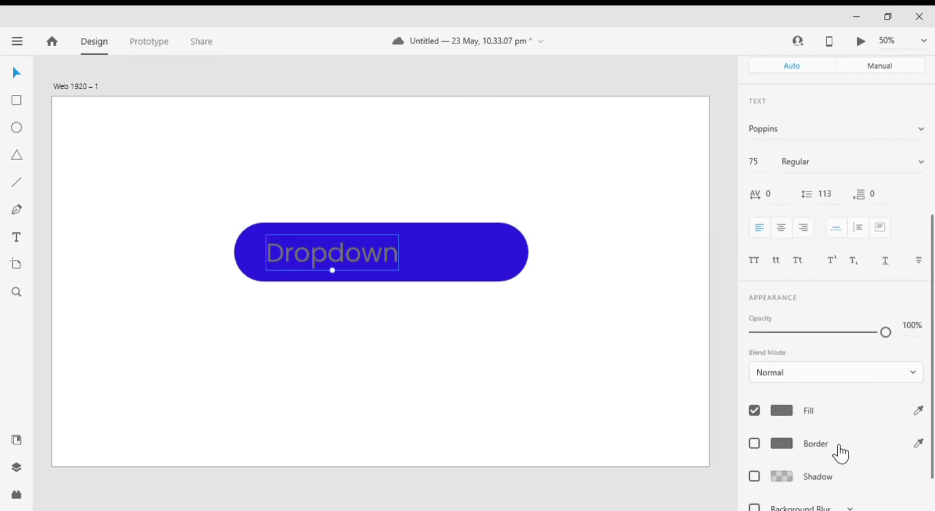
pyautogui.click(781, 410)
pyautogui.write('FFFFFF')
pyautogui.press('Return')
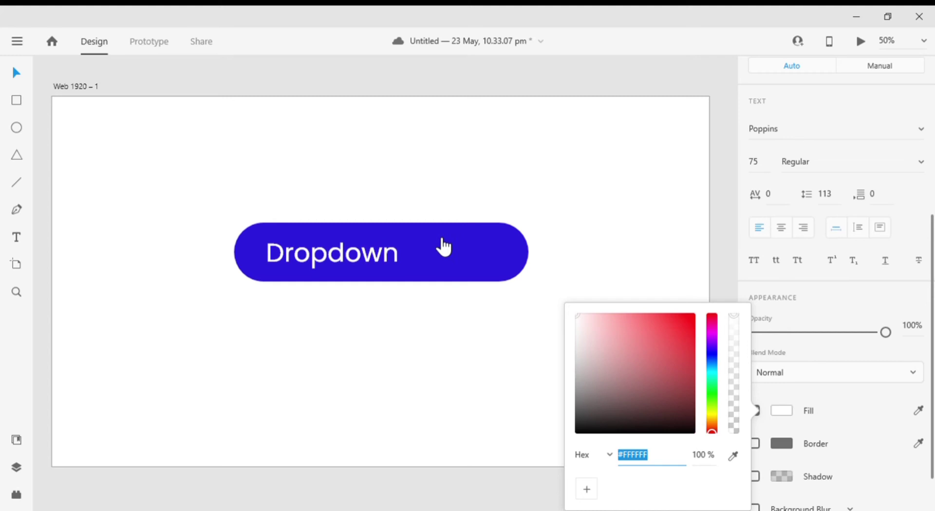
pyautogui.click(465, 336)
pyautogui.click(447, 249)
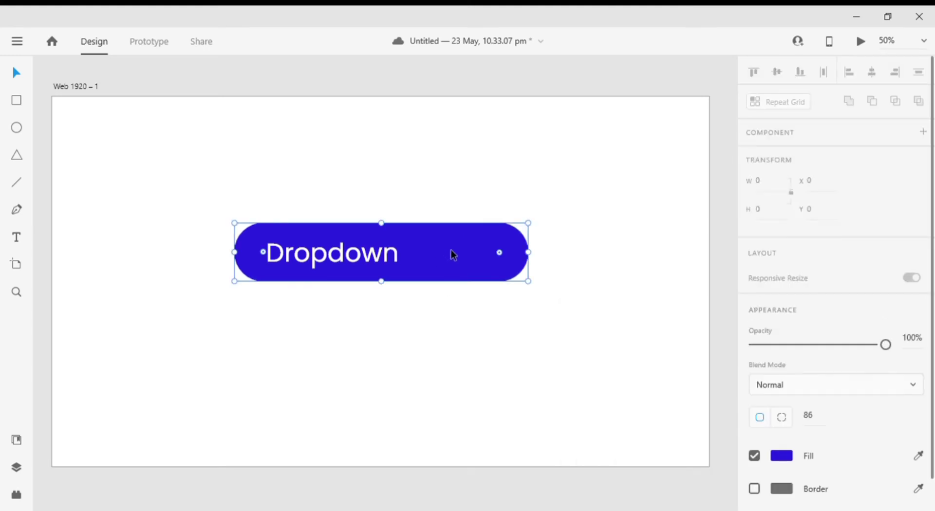
pyautogui.scroll(-3, 830, 374)
# Add a semi-transparent drop shadow in the pill's own blue, offset Y 11 with blur 25
pyautogui.click(753, 449)
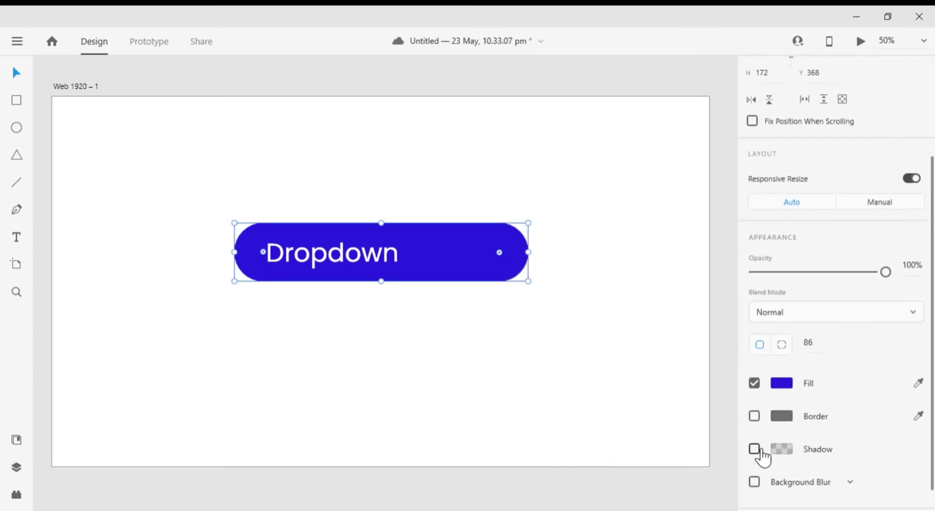
pyautogui.scroll(-3, 879, 408)
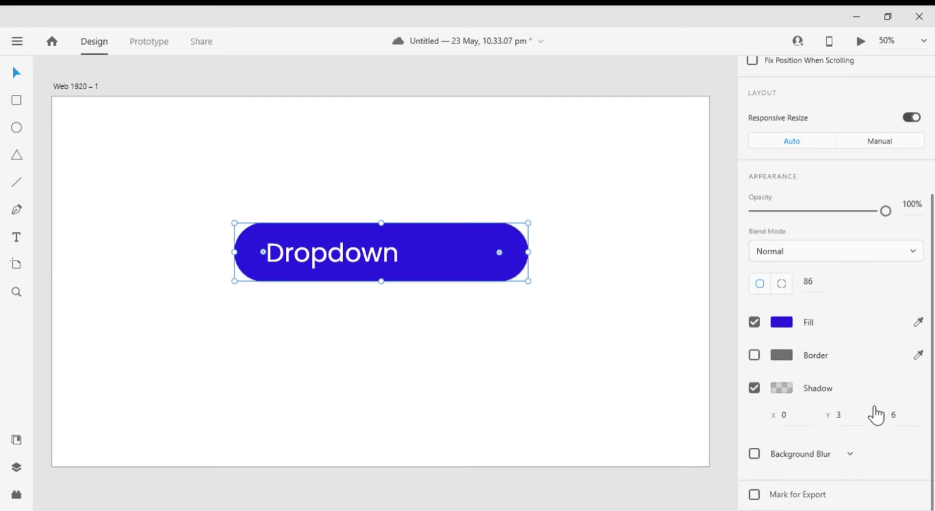
pyautogui.click(782, 389)
pyautogui.click(733, 438)
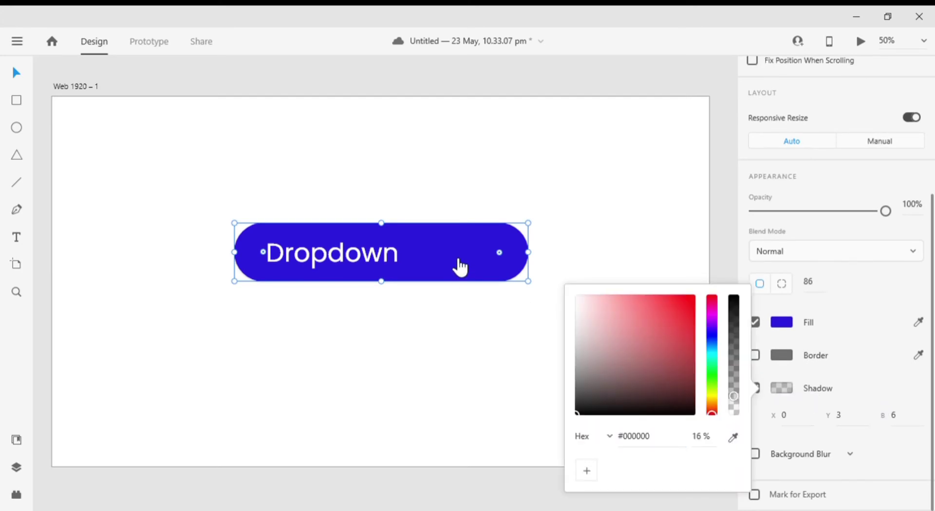
pyautogui.click(456, 254)
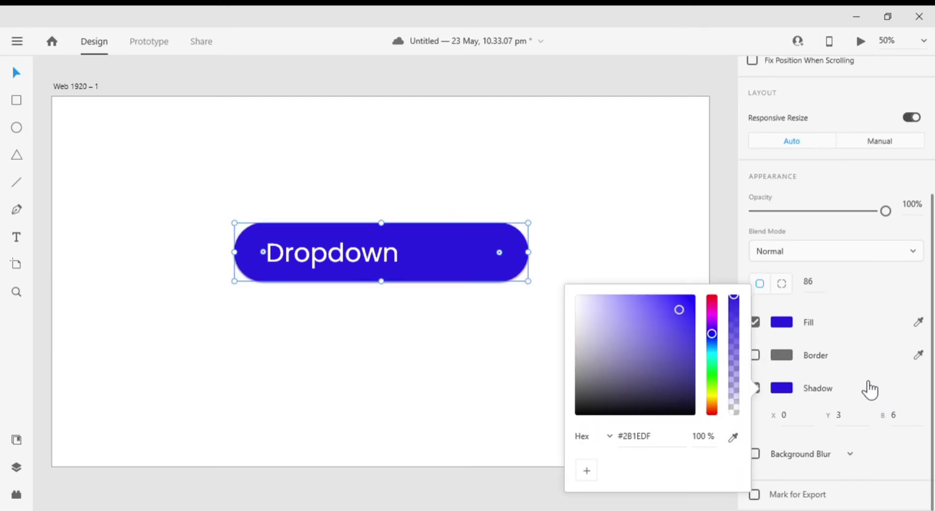
pyautogui.click(868, 388)
pyautogui.write('10')
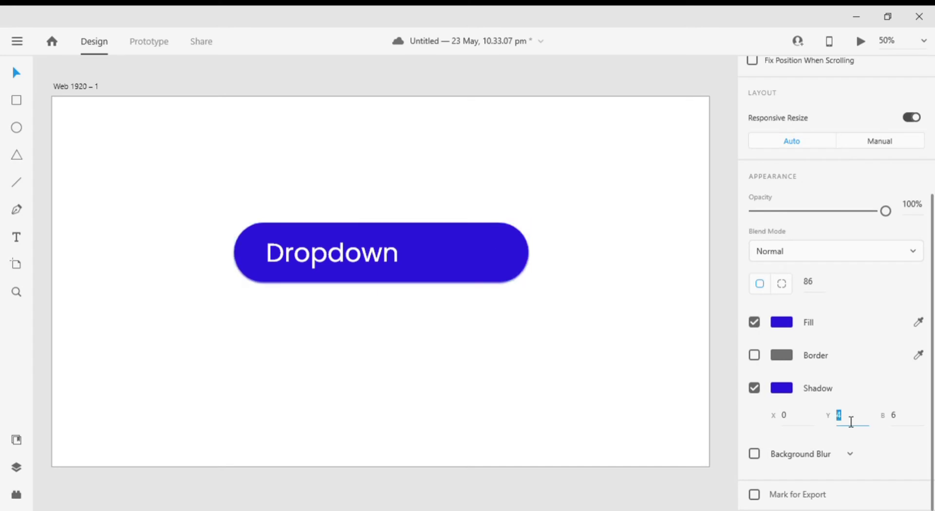
pyautogui.press('Return')
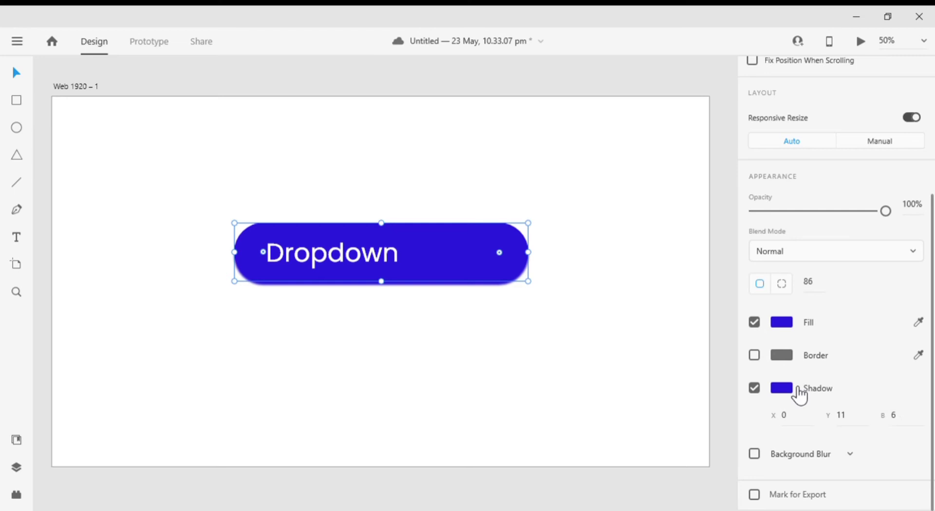
pyautogui.click(785, 390)
pyautogui.moveTo(734, 297); pyautogui.dragTo(740, 367)
pyautogui.click(867, 355)
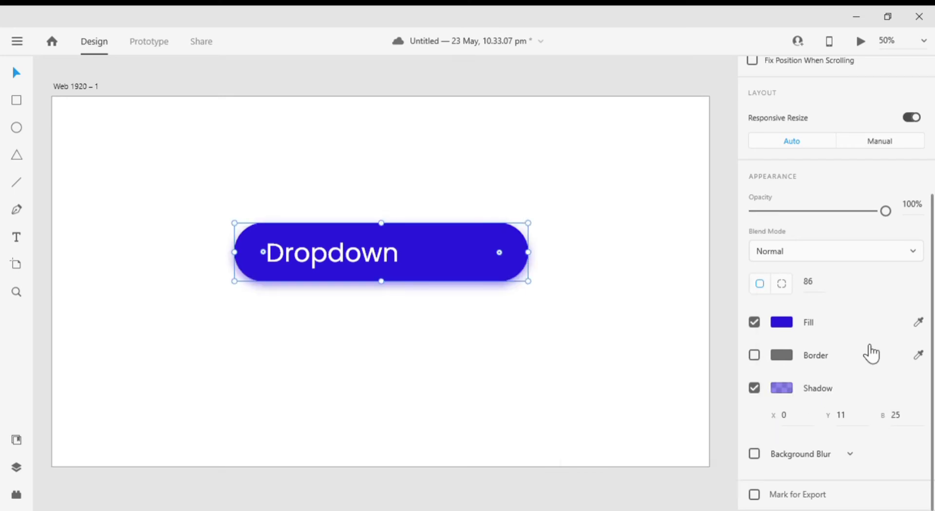
pyautogui.click(104, 179)
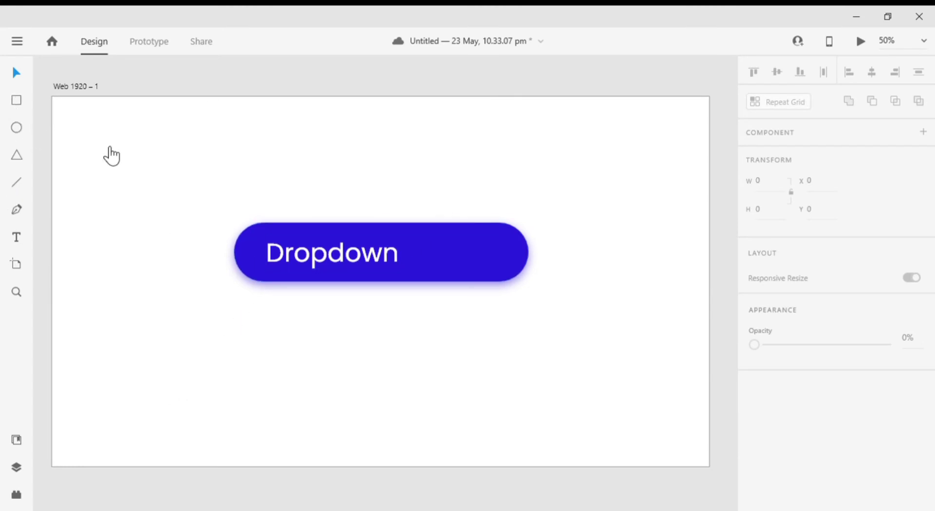
# Draw a white 97×97 circle on the pill's right and narrow the pill to 716 wide
pyautogui.press('e')
pyautogui.moveTo(422, 238); pyautogui.dragTo(465, 275)
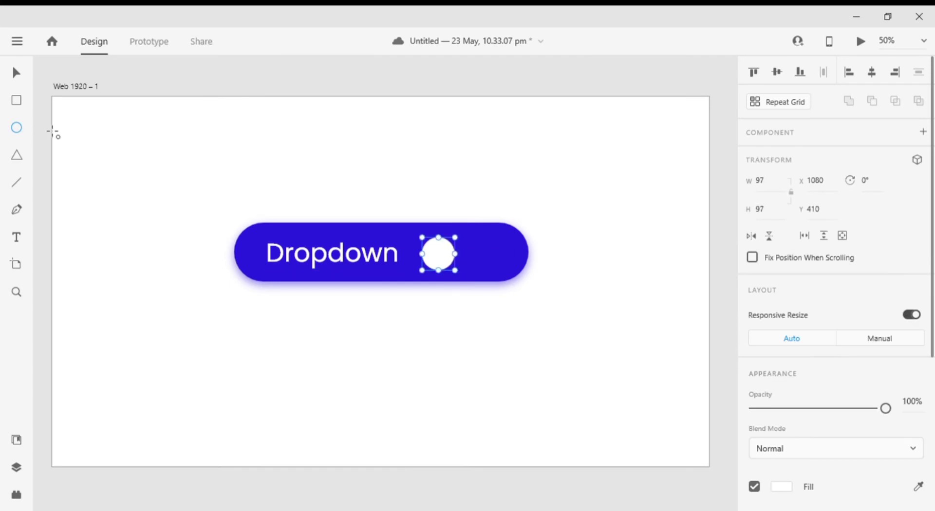
pyautogui.click(16, 73)
pyautogui.click(489, 255)
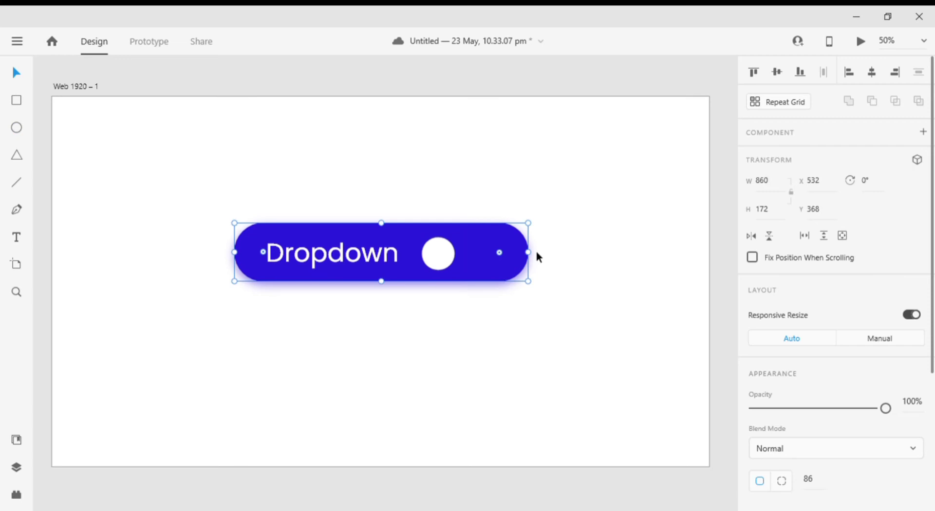
pyautogui.moveTo(533, 260); pyautogui.dragTo(432, 255)
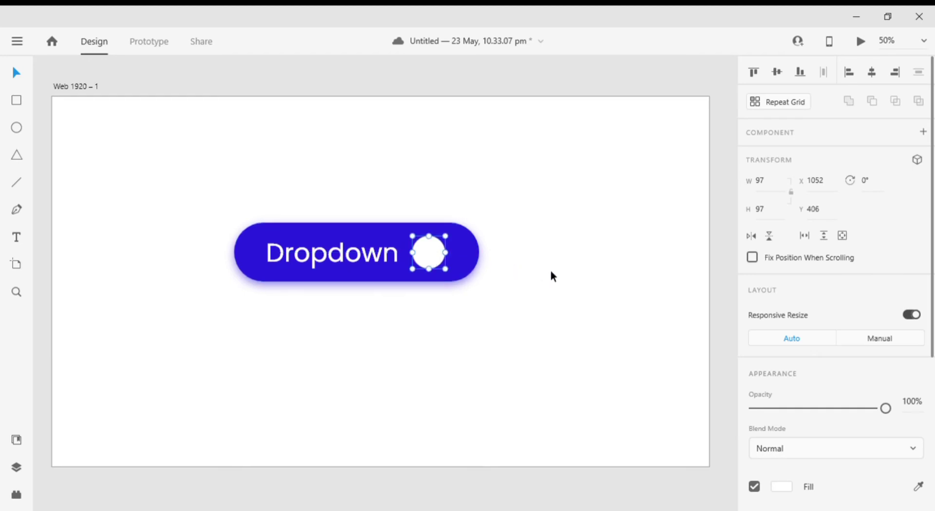
pyautogui.click(550, 276)
# Centre the button horizontally on the artboard and its text and circle within the pill
pyautogui.click(407, 231)
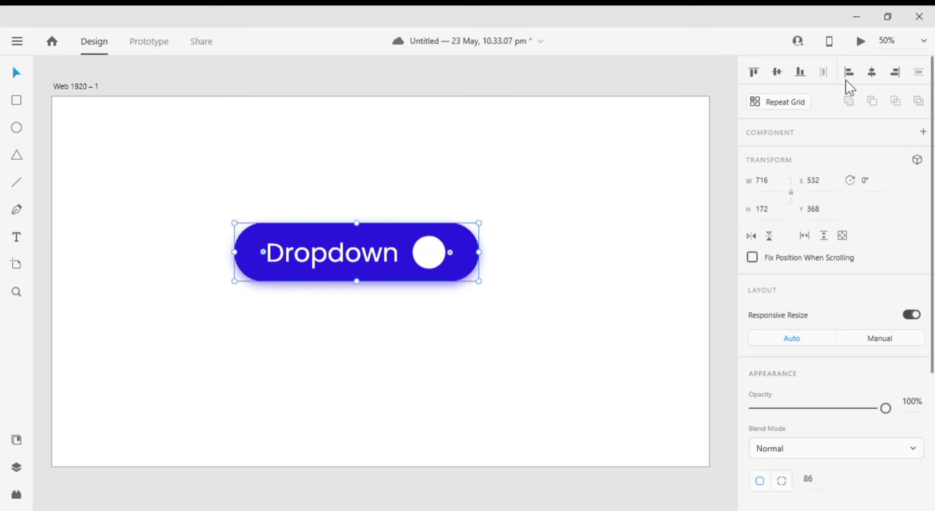
pyautogui.click(874, 73)
pyautogui.doubleClick(393, 251)
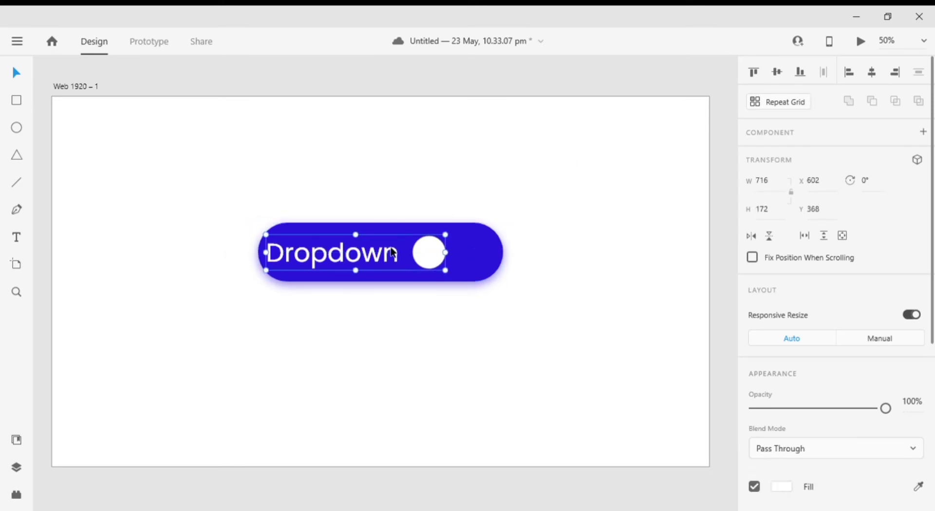
pyautogui.click(872, 73)
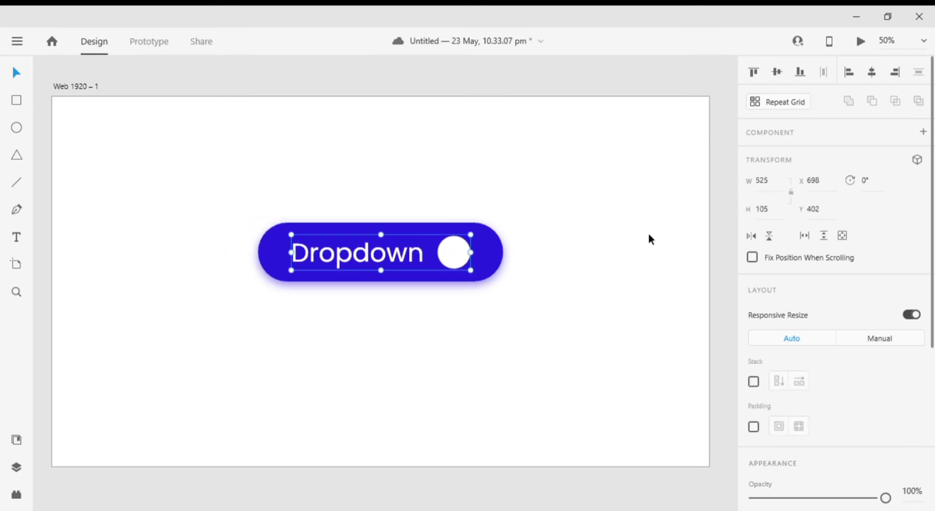
pyautogui.click(592, 262)
pyautogui.hscroll(-1, 495, 347)
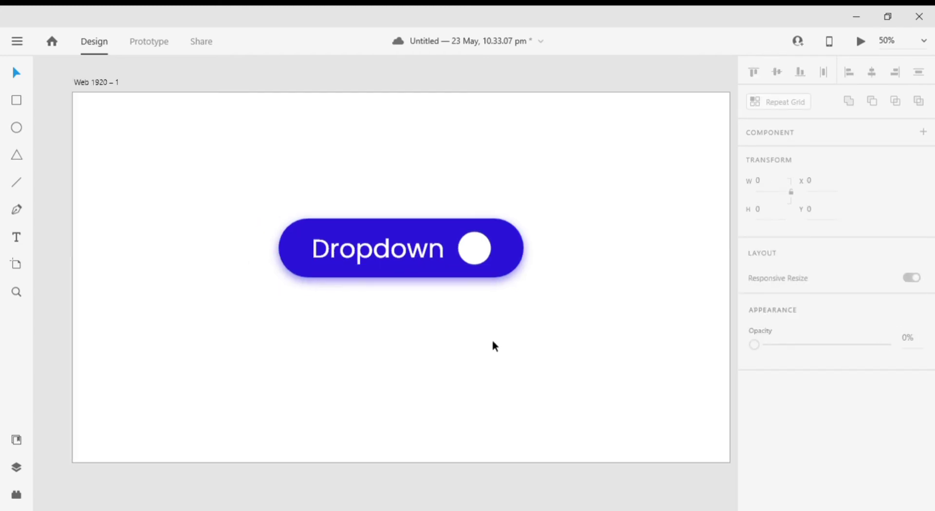
# Draw a diagonal line in the circle, mirror it into a V, and group both lines
pyautogui.hotkey('ctrl', '=')
pyautogui.hotkey('ctrl', '=')
pyautogui.moveTo(507, 351); pyautogui.dragTo(425, 354)
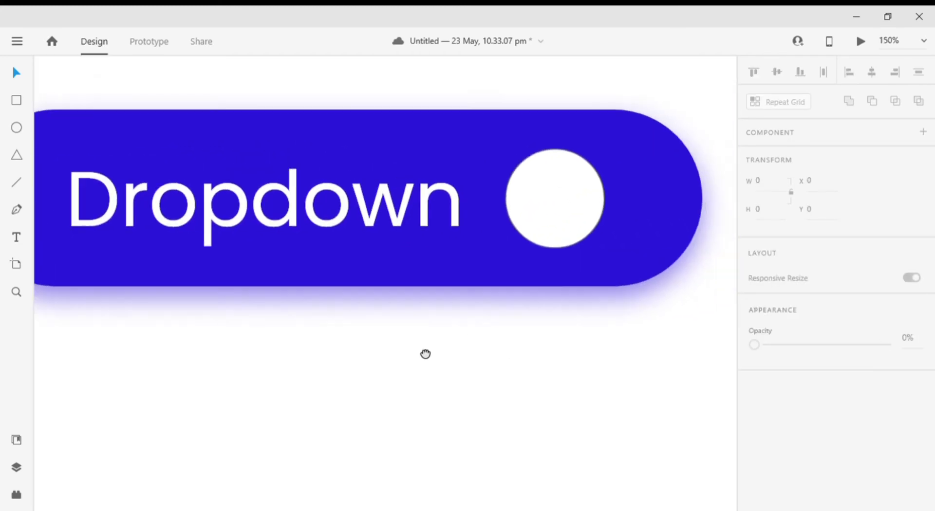
pyautogui.click(16, 210)
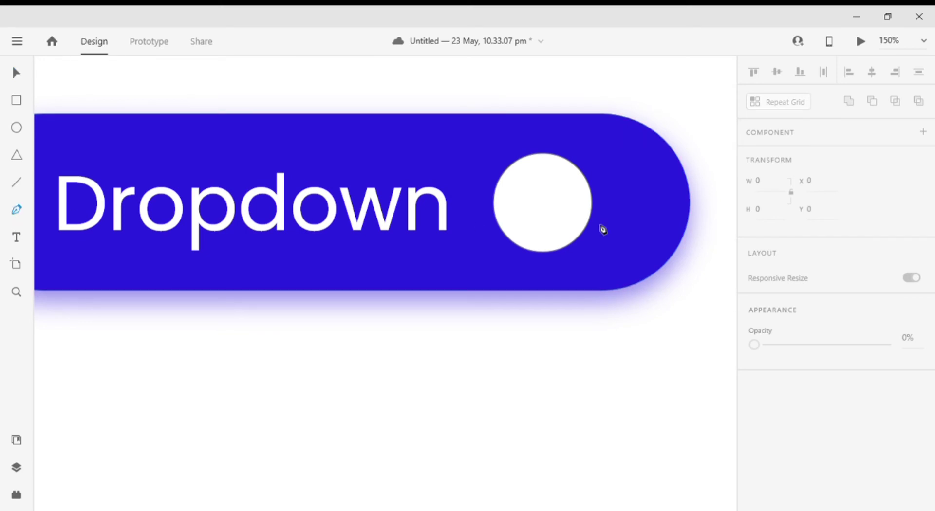
pyautogui.click(517, 193)
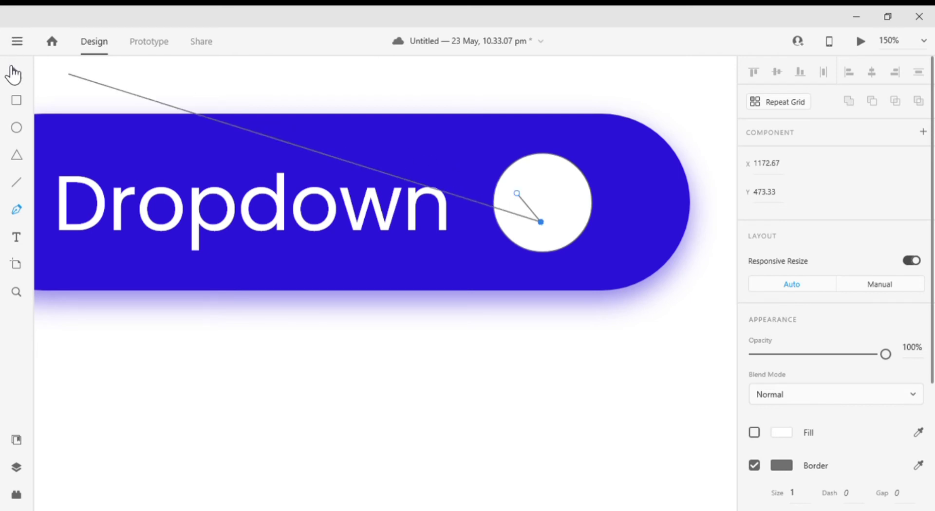
pyautogui.press('Escape')
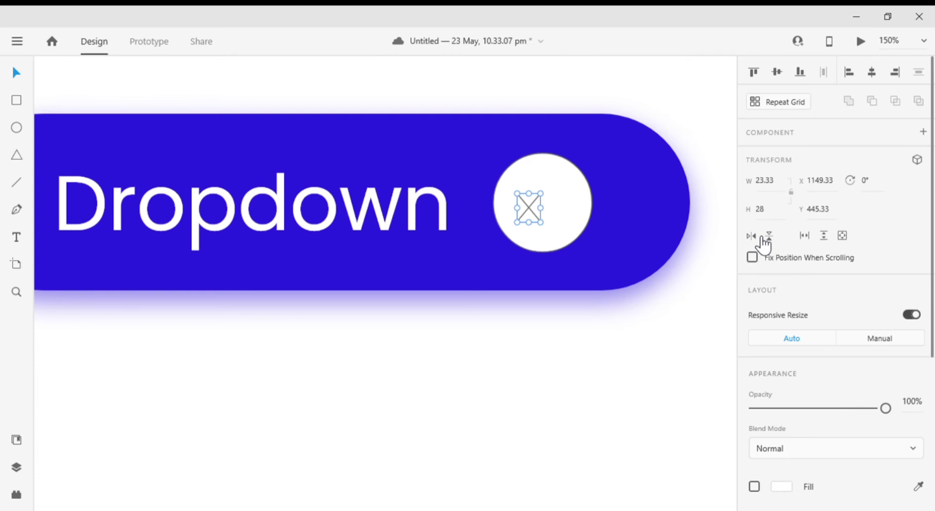
pyautogui.press('Right')
pyautogui.press('Right')
pyautogui.press('Right')
pyautogui.press('Right')
pyautogui.press('Right')
pyautogui.press('Right')
pyautogui.press('Right')
pyautogui.press('Right')
pyautogui.press('Right')
pyautogui.press('Right')
pyautogui.press('Right')
pyautogui.press('Right')
pyautogui.press('Right')
pyautogui.press('Right')
pyautogui.press('Right')
pyautogui.press('Right')
pyautogui.press('Right')
pyautogui.press('Right')
pyautogui.press('Right')
pyautogui.press('Right')
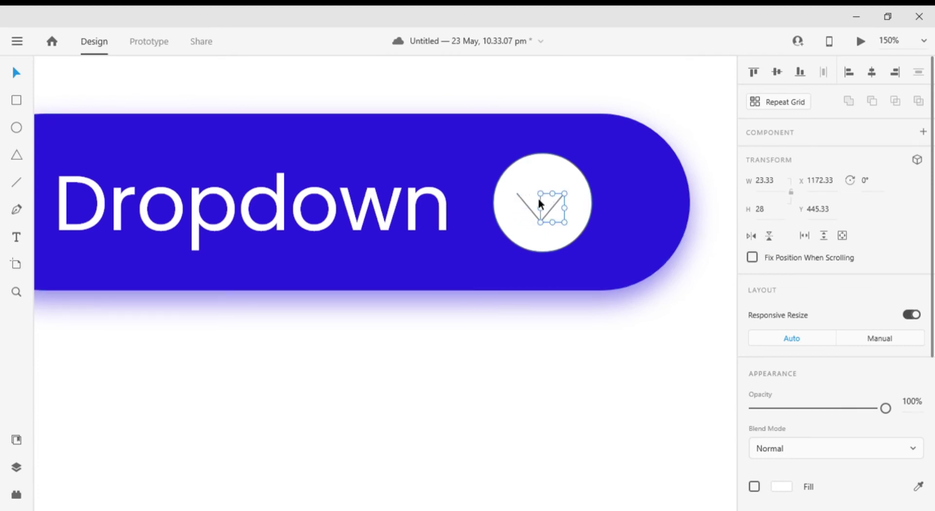
pyautogui.keyDown('shift'); pyautogui.click(527, 208); pyautogui.keyUp('shift')
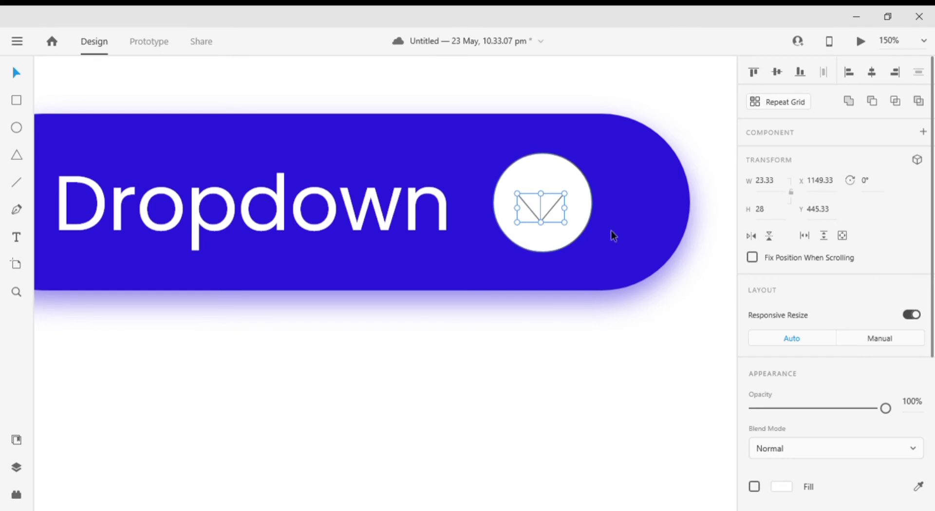
pyautogui.hotkey('ctrl', 'g')
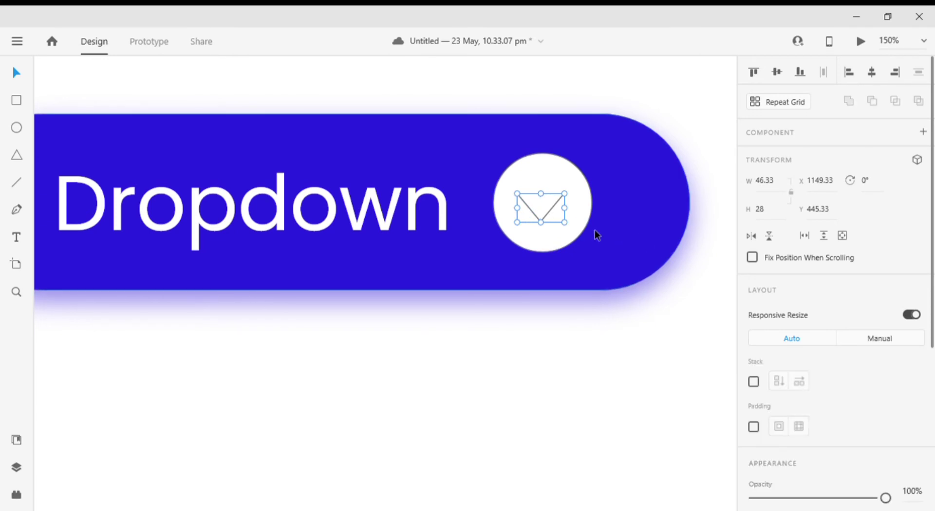
# Set the chevron group's border size to 4, up from an initial 2
pyautogui.scroll(-5, 822, 380)
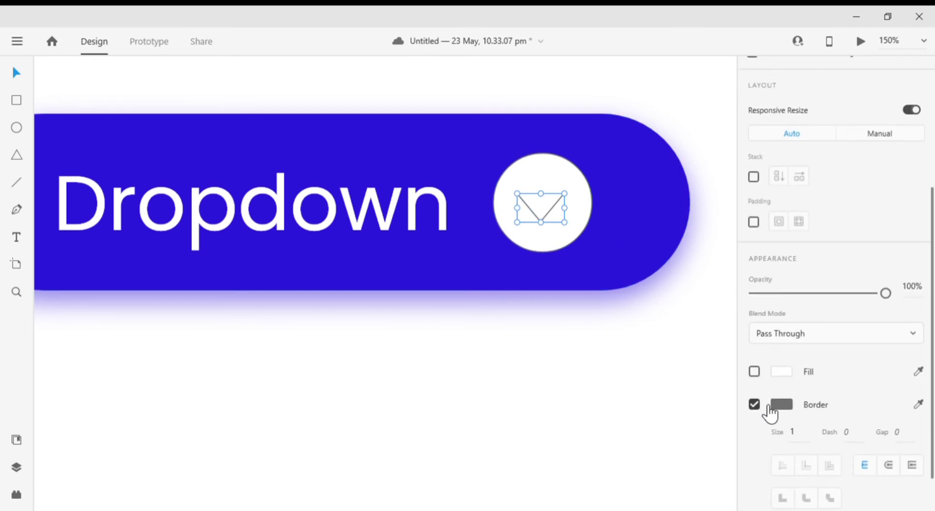
pyautogui.click(783, 406)
pyautogui.click(828, 389)
pyautogui.click(801, 441)
pyautogui.write('2')
pyautogui.press('Return')
pyautogui.click(801, 438)
pyautogui.write('4')
pyautogui.press('Return')
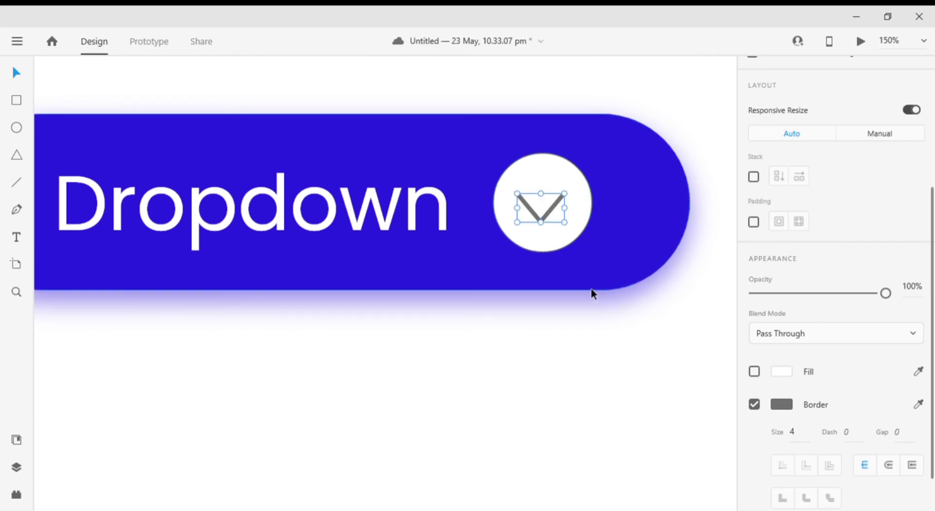
pyautogui.doubleClick(557, 207)
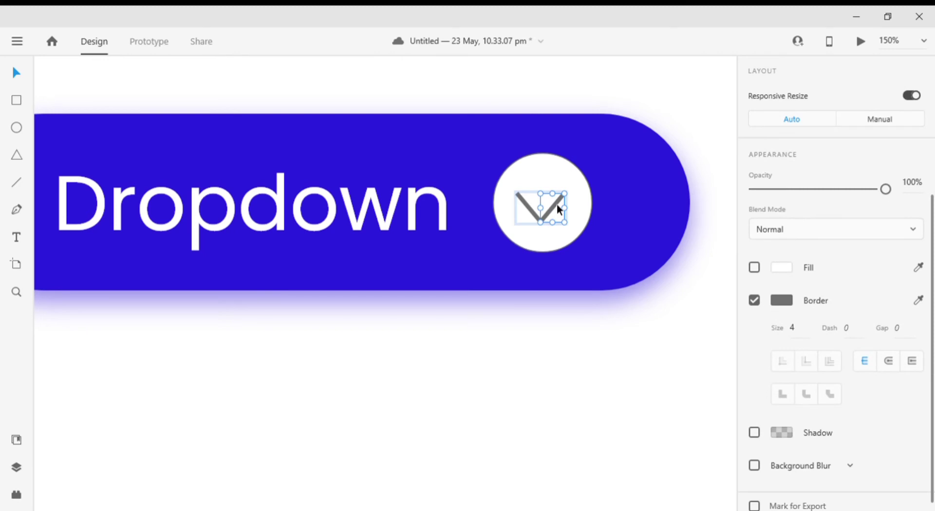
pyautogui.click(614, 350)
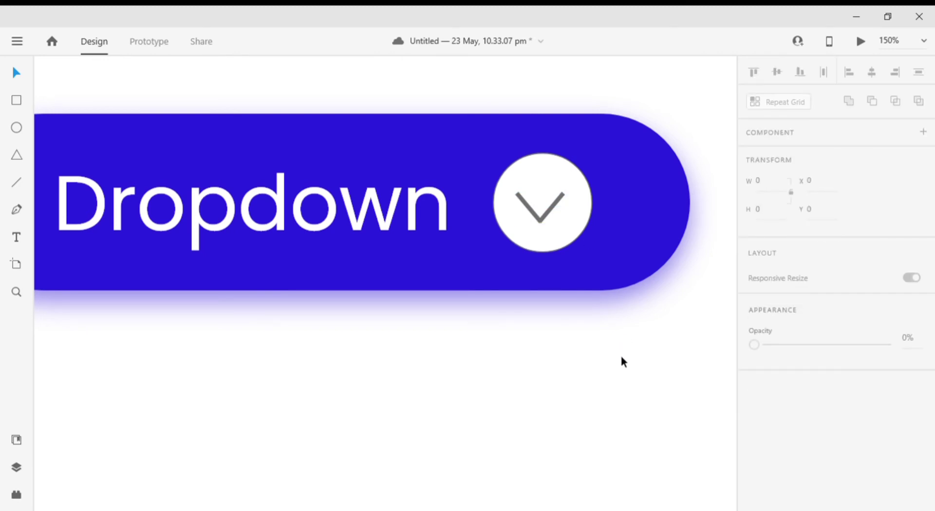
# Move the V arrow to the centre of the white circle using the spacing guides
pyautogui.hotkey('ctrl', '=')
pyautogui.hotkey('ctrl', '=')
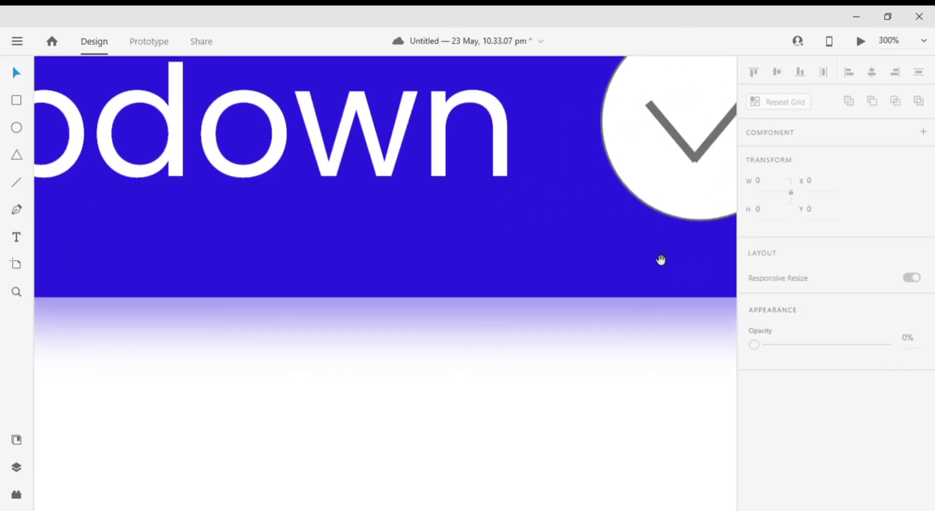
pyautogui.moveTo(660, 259); pyautogui.dragTo(434, 355)
pyautogui.scroll(-2, 539, 292)
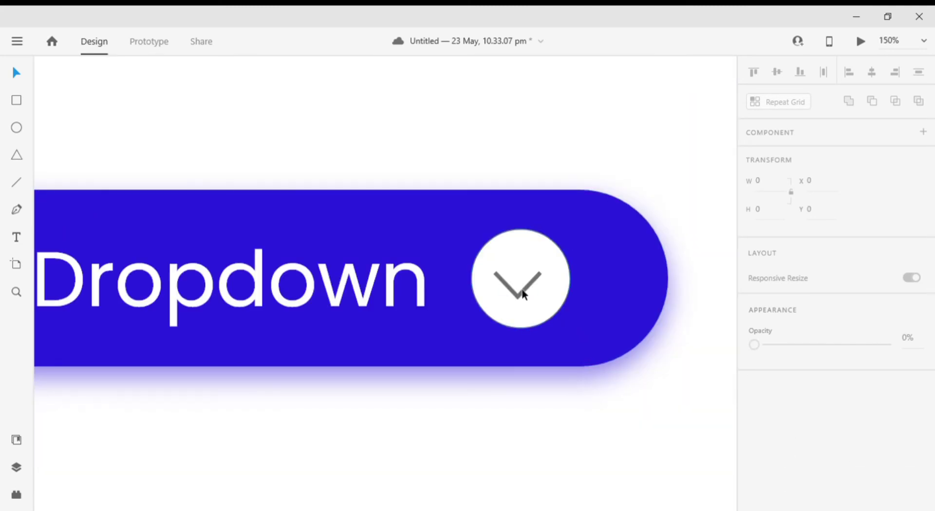
pyautogui.click(525, 291)
pyautogui.moveTo(525, 290); pyautogui.dragTo(528, 284)
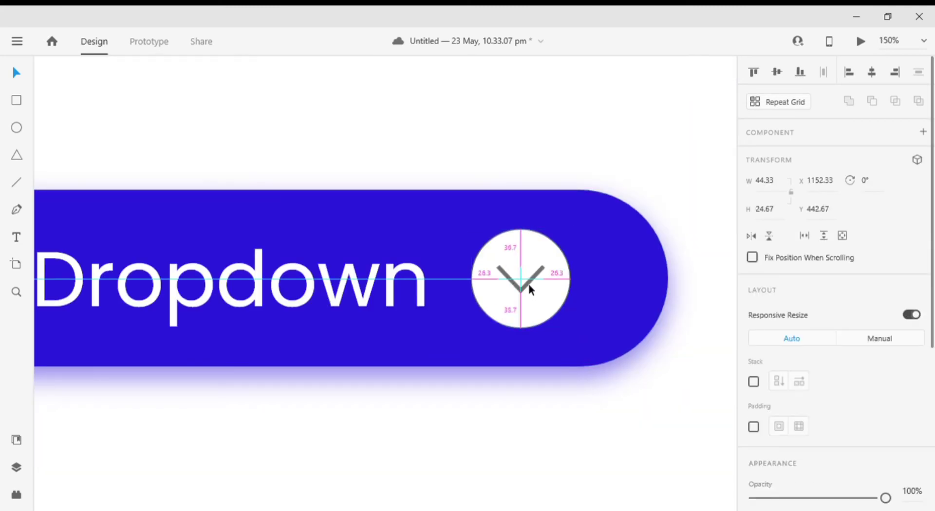
pyautogui.click(592, 425)
# Select the whole Dropdown button and move it up to Y 196
pyautogui.scroll(-3, 591, 423)
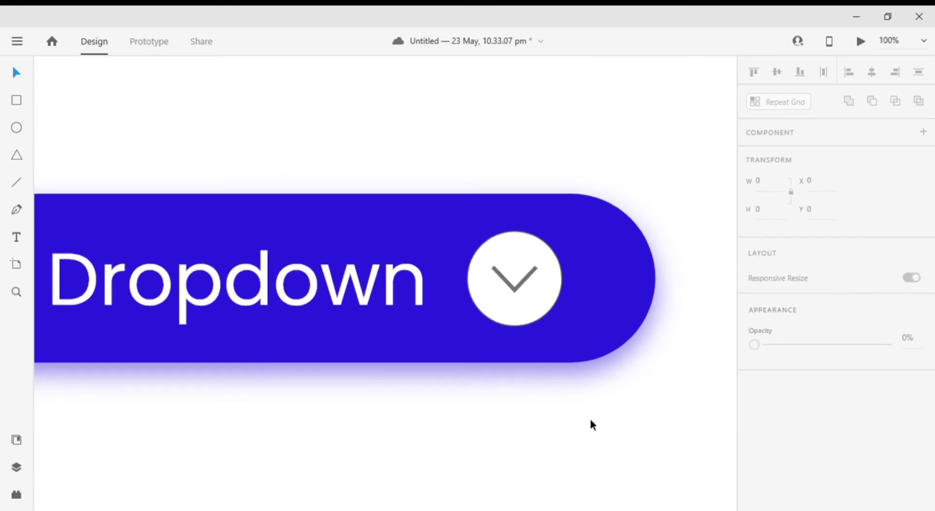
pyautogui.moveTo(415, 407); pyautogui.dragTo(452, 390)
pyautogui.moveTo(613, 350); pyautogui.dragTo(268, 180)
pyautogui.moveTo(435, 246); pyautogui.dragTo(418, 203)
# Draw a 716 × 657 rectangle under the pill and send it behind the Dropdown button
pyautogui.click(644, 347)
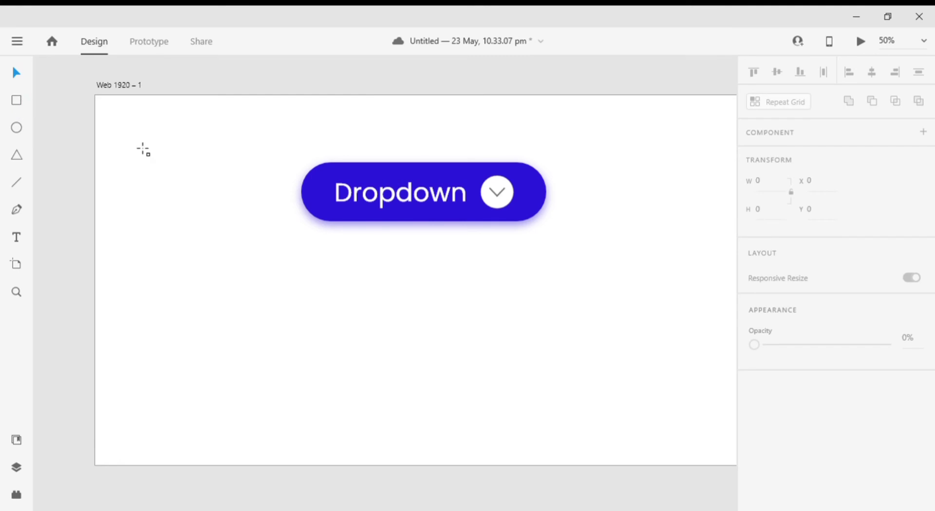
pyautogui.press('r')
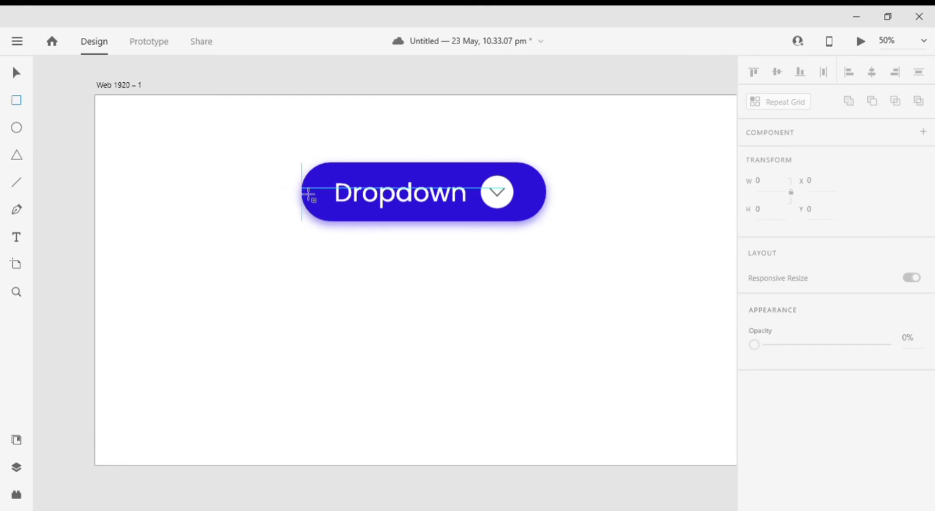
pyautogui.moveTo(491, 226); pyautogui.dragTo(555, 263)
pyautogui.moveTo(557, 303)
pyautogui.mouseDown()
pyautogui.moveTo(570, 396)
pyautogui.moveTo(553, 422)
pyautogui.mouseUp()
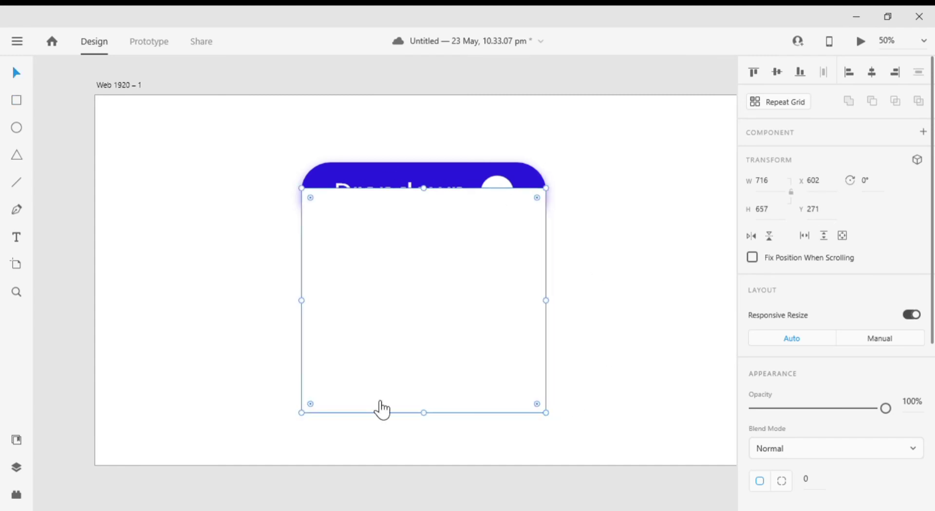
pyautogui.hotkey('ctrl', 'shift', '[')
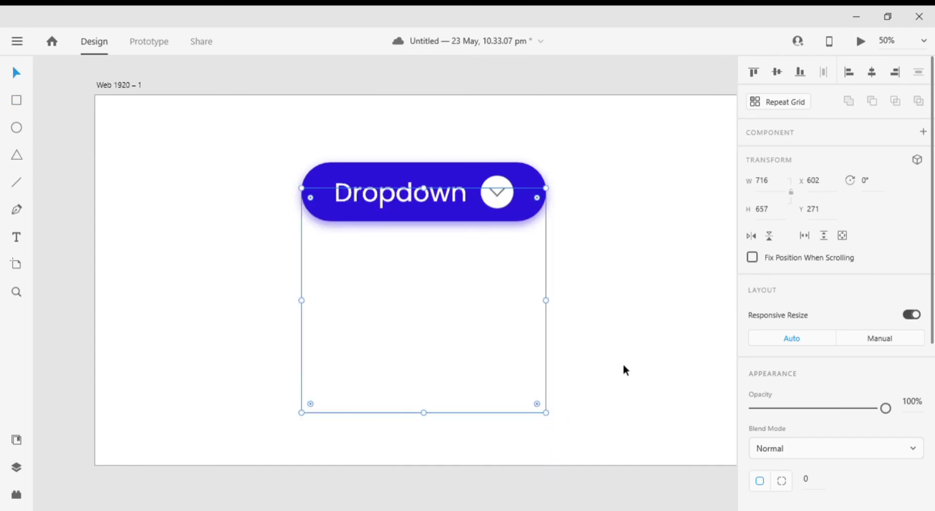
# Round the panel's corners to 46, remove its border, and fill it dark grey #272727
pyautogui.moveTo(537, 403); pyautogui.dragTo(527, 441)
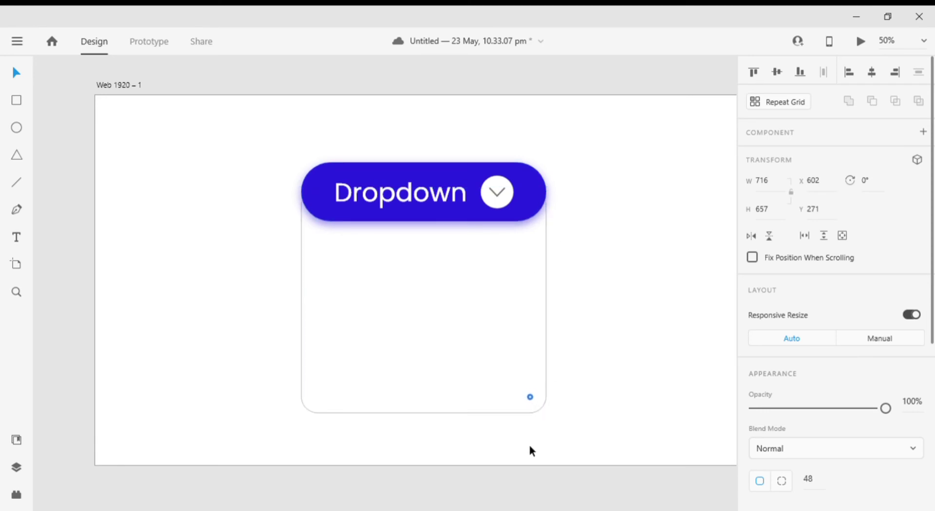
pyautogui.moveTo(529, 446); pyautogui.dragTo(529, 446)
pyautogui.scroll(-5, 907, 424)
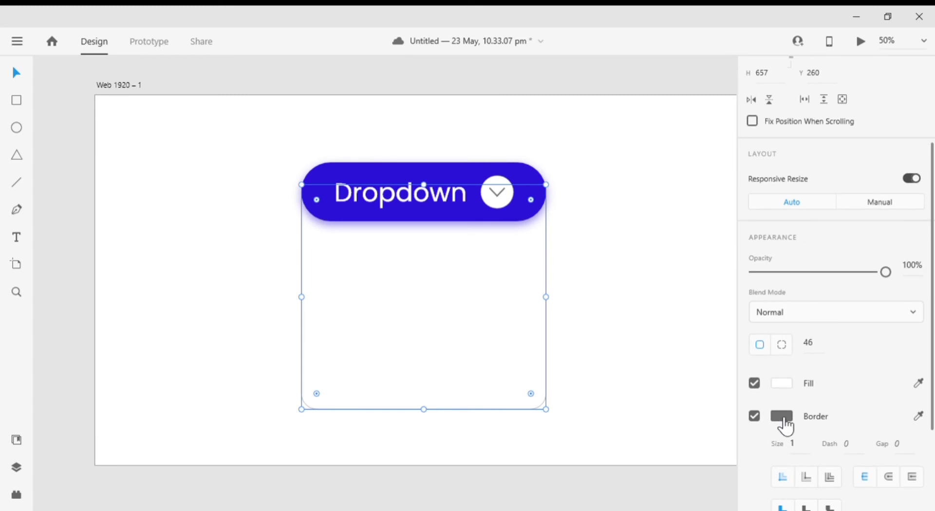
pyautogui.click(754, 416)
pyautogui.click(781, 383)
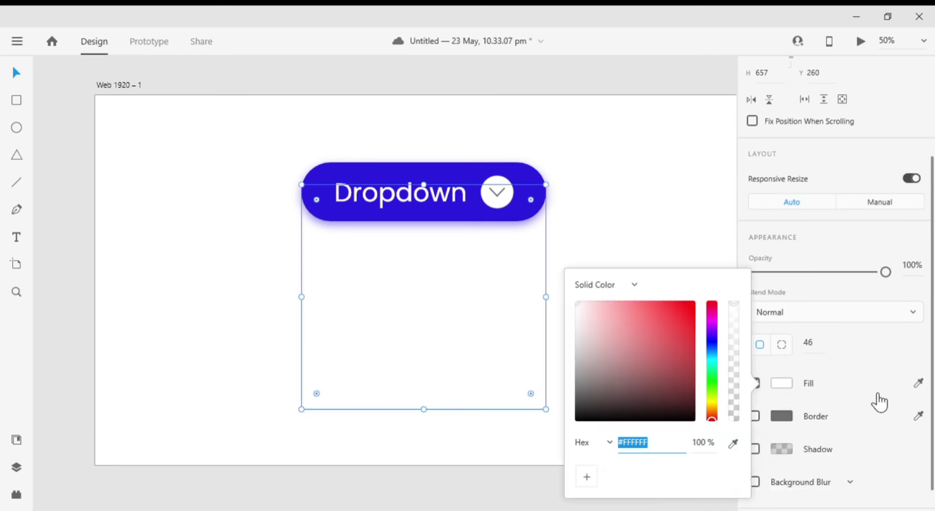
pyautogui.moveTo(600, 404); pyautogui.dragTo(574, 409)
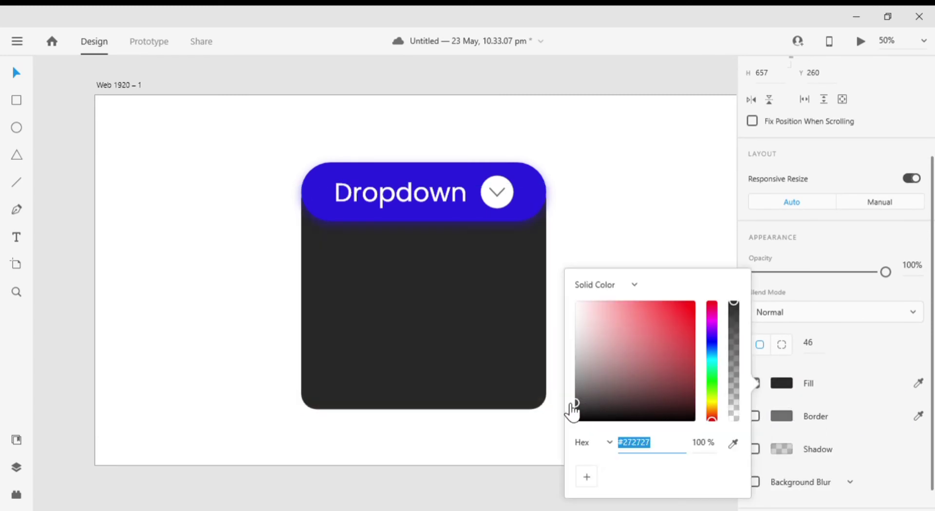
pyautogui.click(394, 306)
# Add a white 'Action' text line inside the dark dropdown panel
pyautogui.click(17, 237)
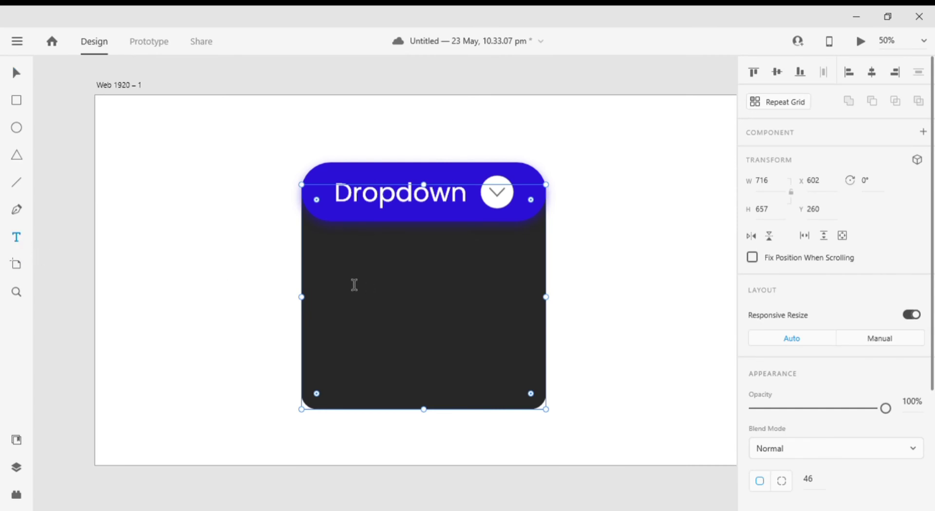
pyautogui.click(335, 273)
pyautogui.write('A')
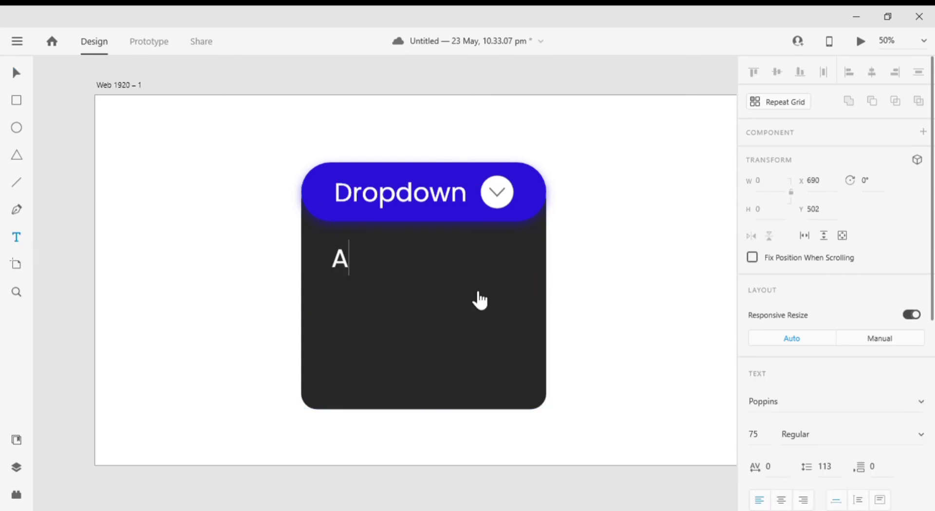
pyautogui.write('ction')
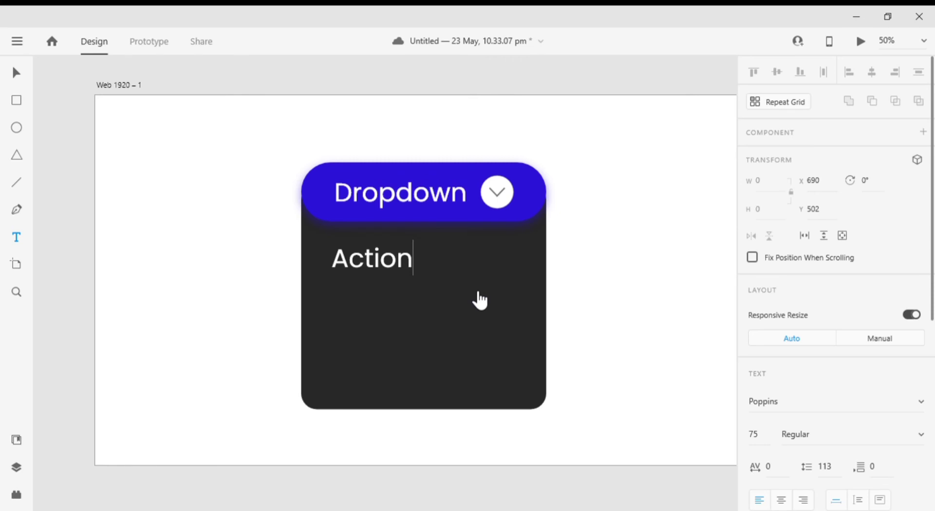
pyautogui.press('Escape')
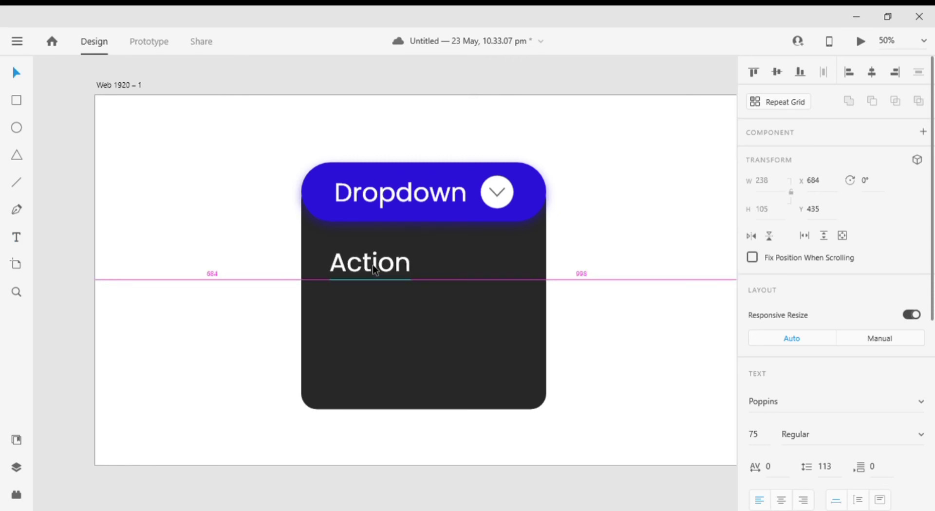
# Duplicate 'Action' below it and edit the copy to read 'Another Action'
pyautogui.click(375, 269)
pyautogui.moveTo(386, 265); pyautogui.dragTo(385, 324)
pyautogui.doubleClick(342, 330)
pyautogui.click(342, 330)
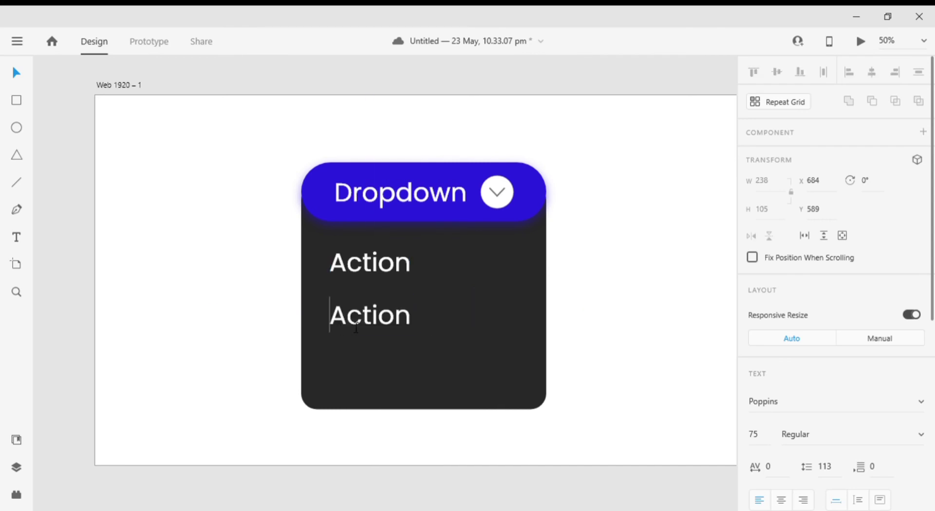
pyautogui.write('Anothe')
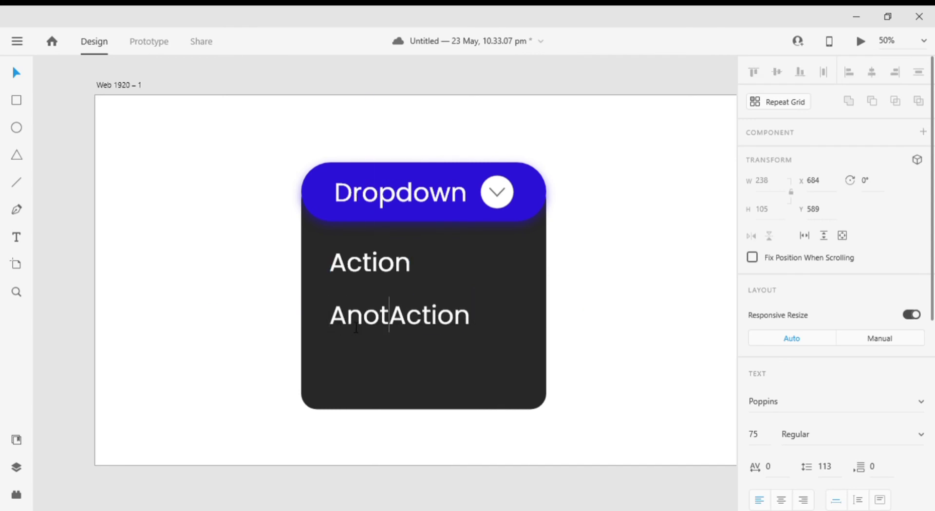
pyautogui.write('r')
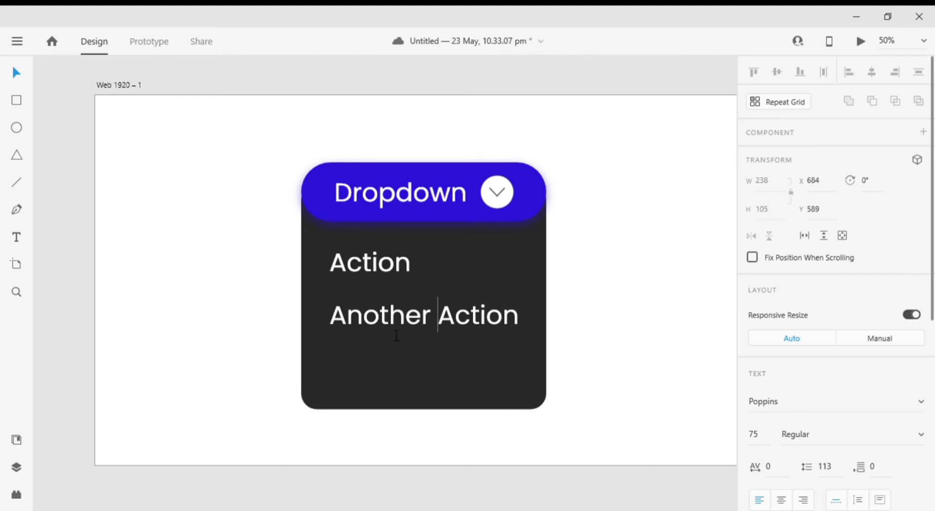
pyautogui.press('Escape')
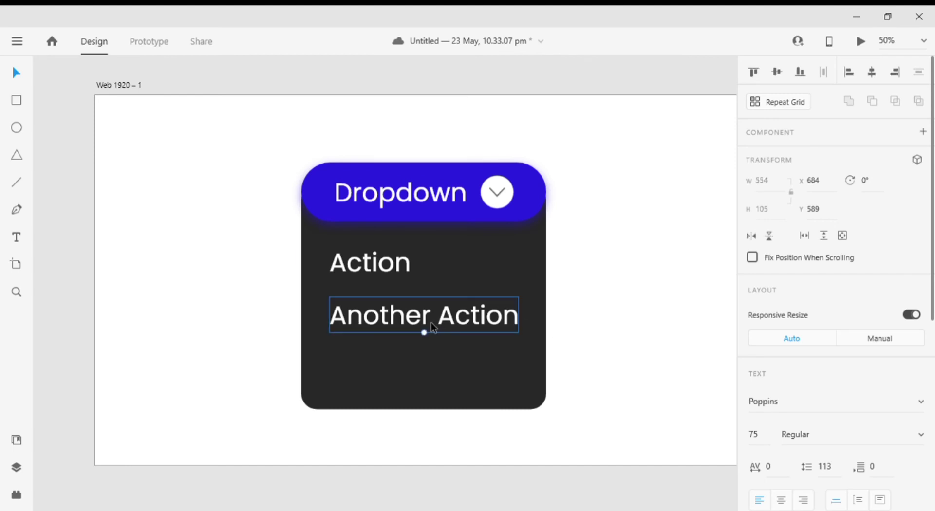
# Set both menu items to font size 65 and align them with the Dropdown label
pyautogui.click(365, 262)
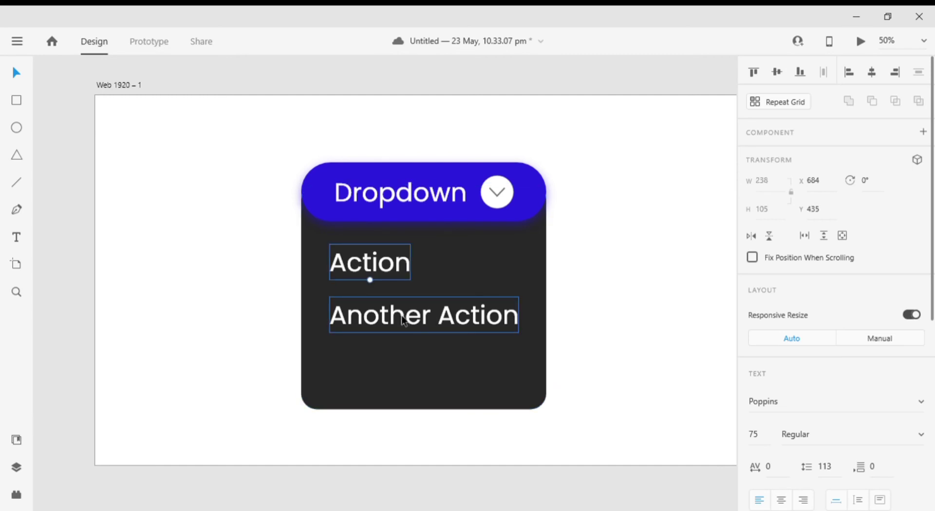
pyautogui.keyDown('shift'); pyautogui.click(403, 321); pyautogui.keyUp('shift')
pyautogui.click(765, 442)
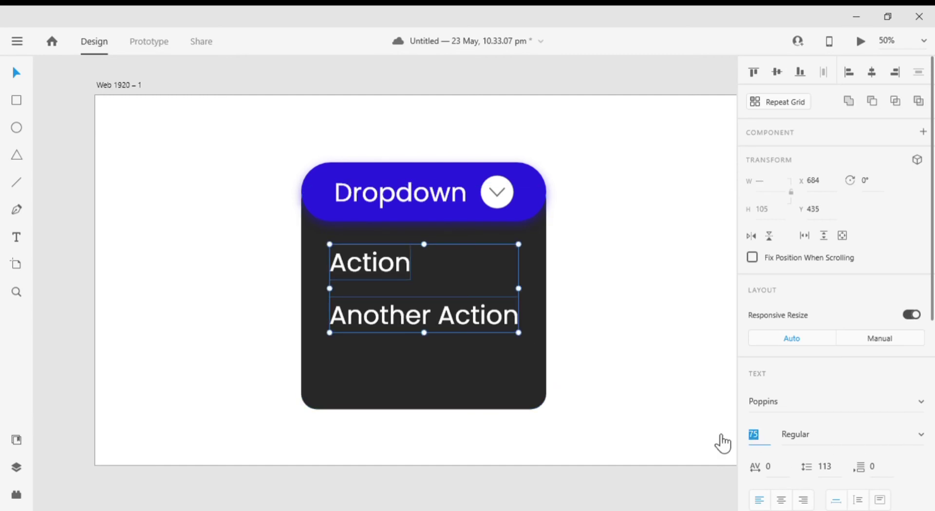
pyautogui.press('Return')
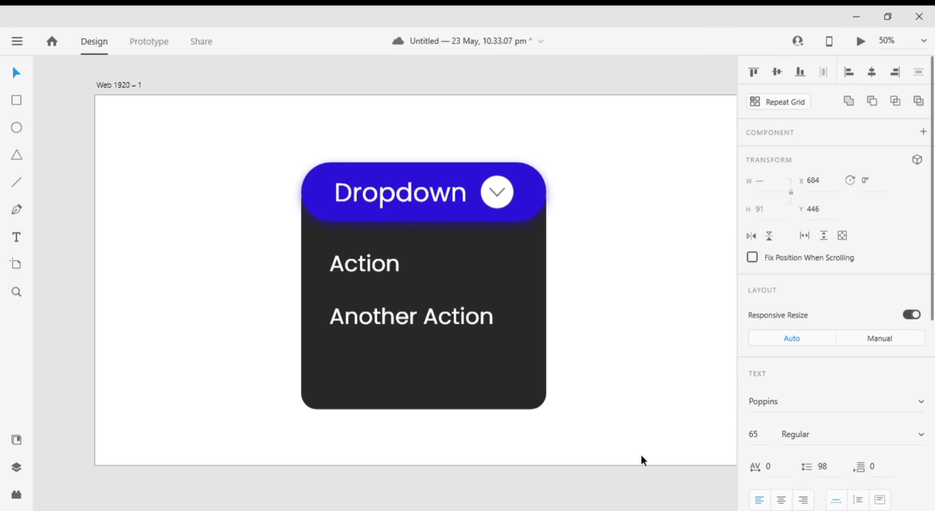
pyautogui.moveTo(368, 269); pyautogui.dragTo(371, 267)
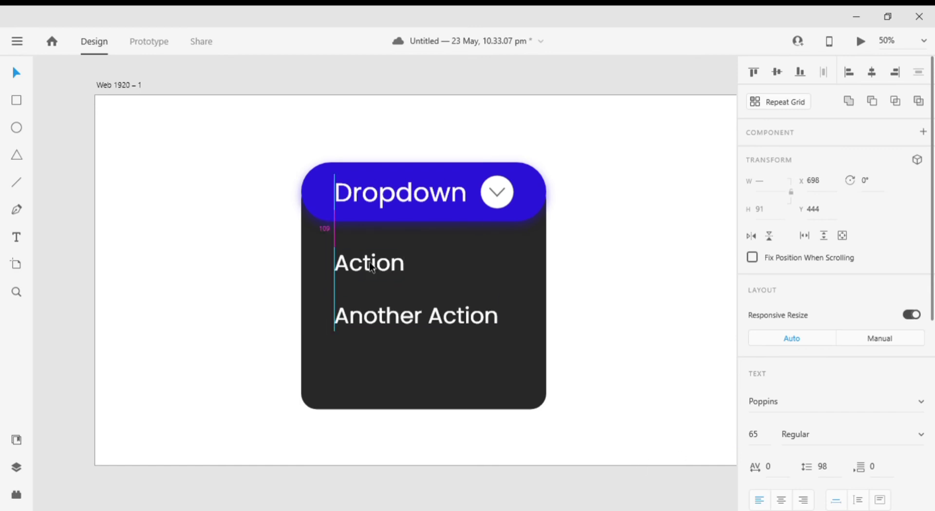
# Shorten the dark panel to height 522, group it with the items, and bring the pill in front
pyautogui.click(425, 385)
pyautogui.moveTo(429, 417); pyautogui.dragTo(440, 370)
pyautogui.click(584, 325)
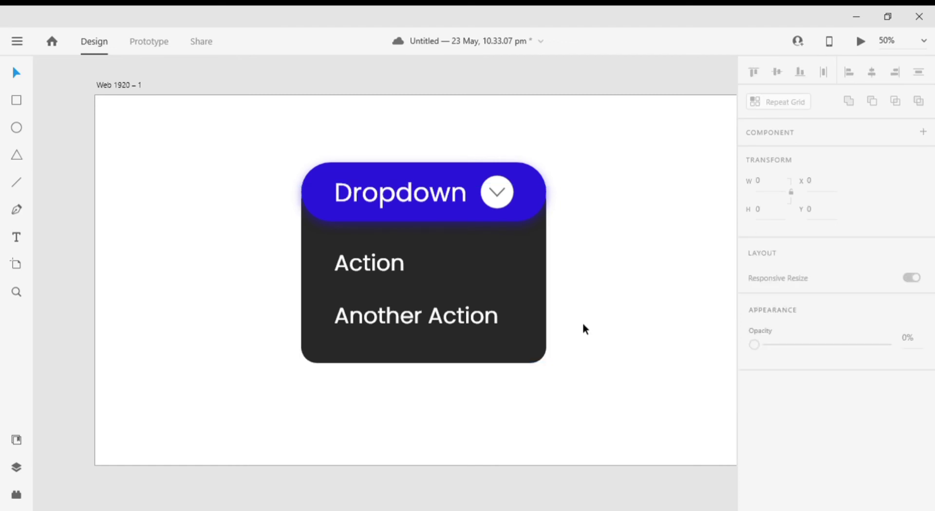
pyautogui.moveTo(549, 384); pyautogui.dragTo(308, 257)
pyautogui.hotkey('ctrl', 'g')
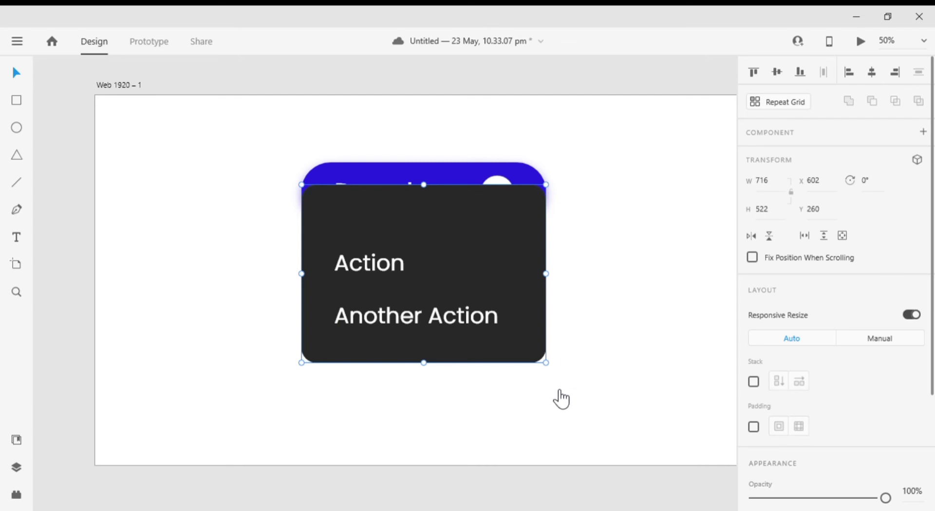
pyautogui.hotkey('ctrl', 'shift', '[')
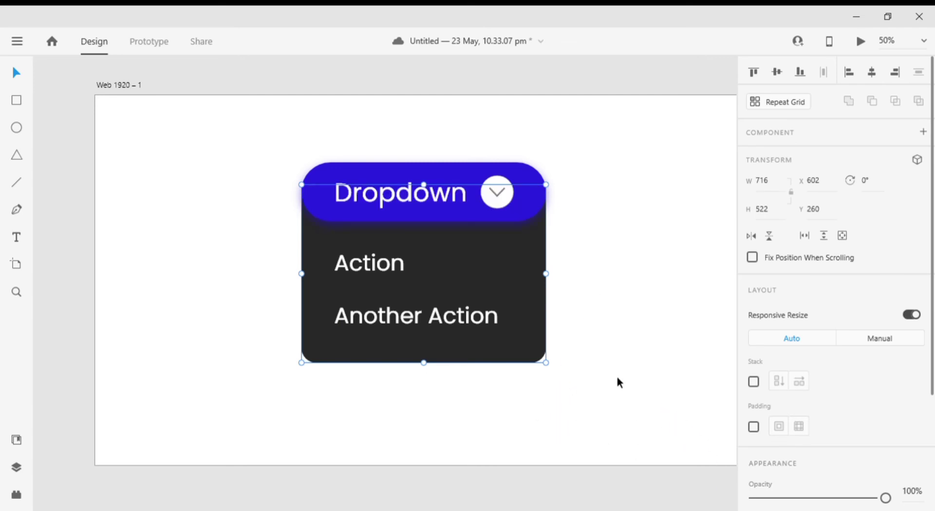
pyautogui.click(628, 365)
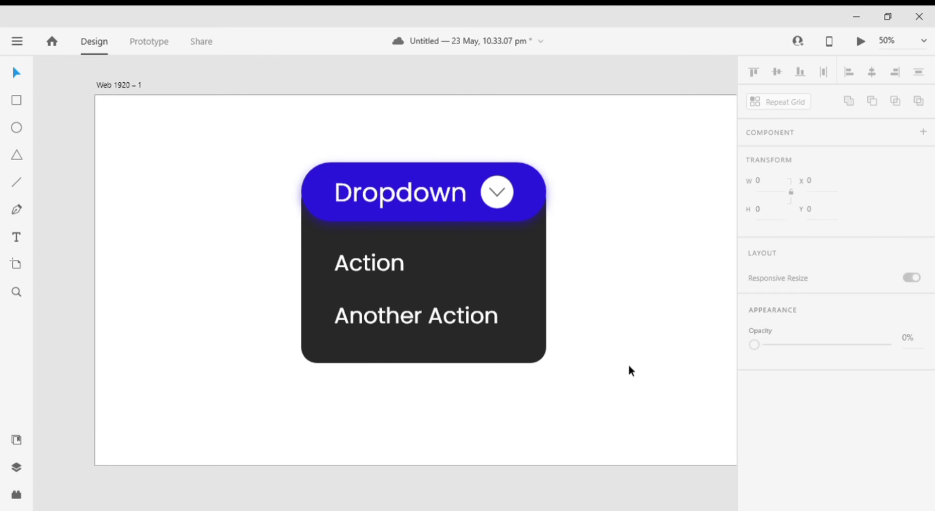
# Duplicate artboard Web 1920 – 1 to the right as Web 1920 – 2
pyautogui.hotkey('ctrl', '-')
pyautogui.hscroll(5, 574, 375)
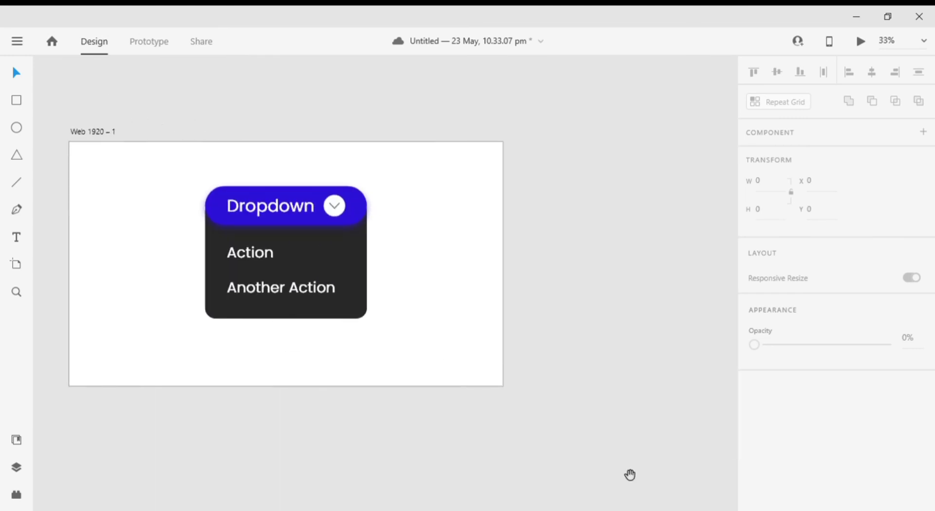
pyautogui.click(95, 130)
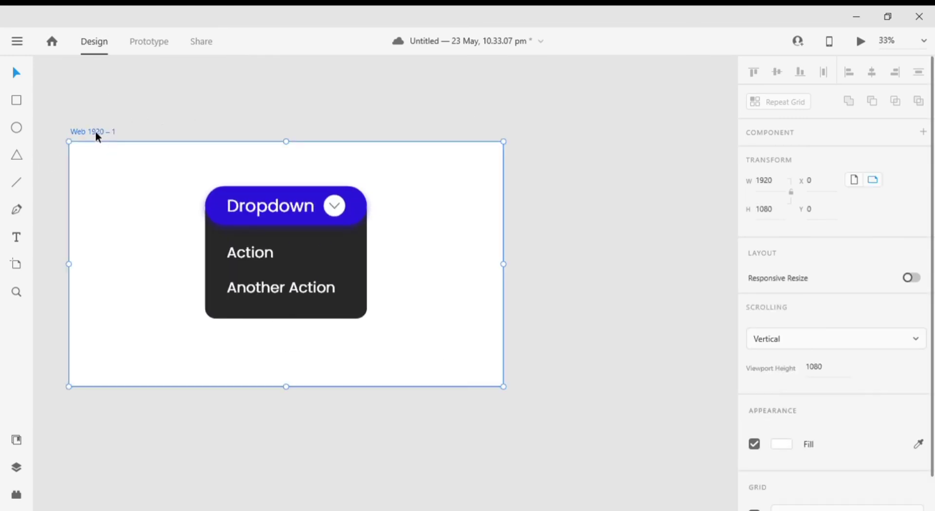
pyautogui.moveTo(97, 132); pyautogui.dragTo(543, 126)
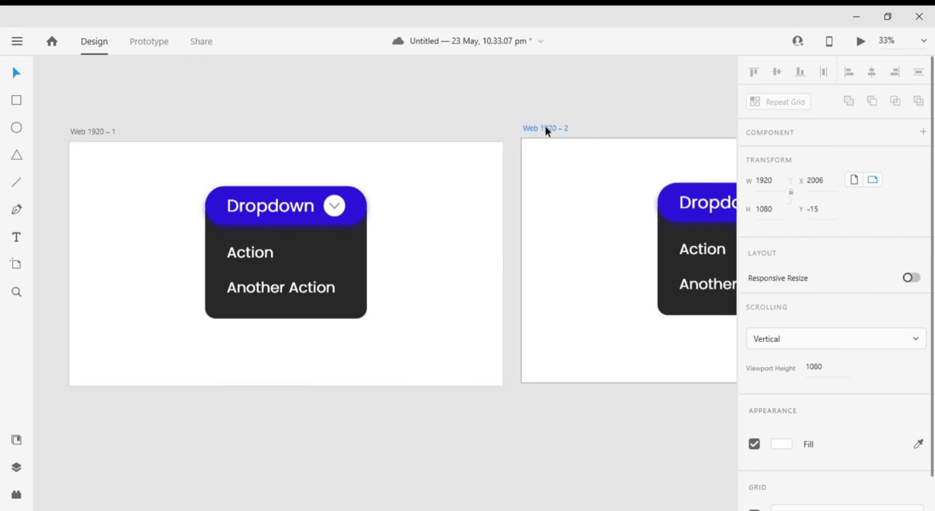
pyautogui.hotkey('shift', 'Left')
pyautogui.hotkey('shift', 'Left')
pyautogui.hotkey('shift', 'Left')
pyautogui.hotkey('shift', 'Left')
pyautogui.click(463, 119)
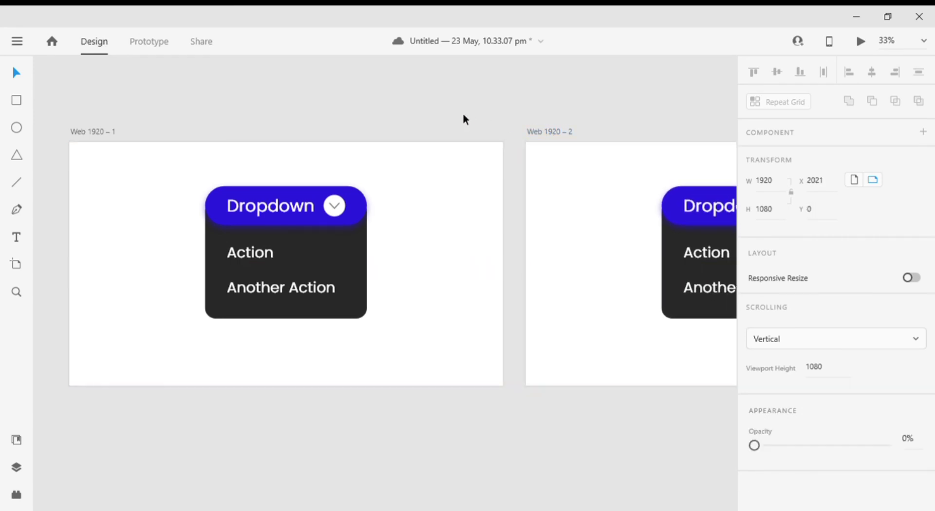
# Set the dropdown menu group on Web 1920 – 1 to 0% opacity
pyautogui.moveTo(394, 327); pyautogui.dragTo(469, 342)
pyautogui.click(377, 271)
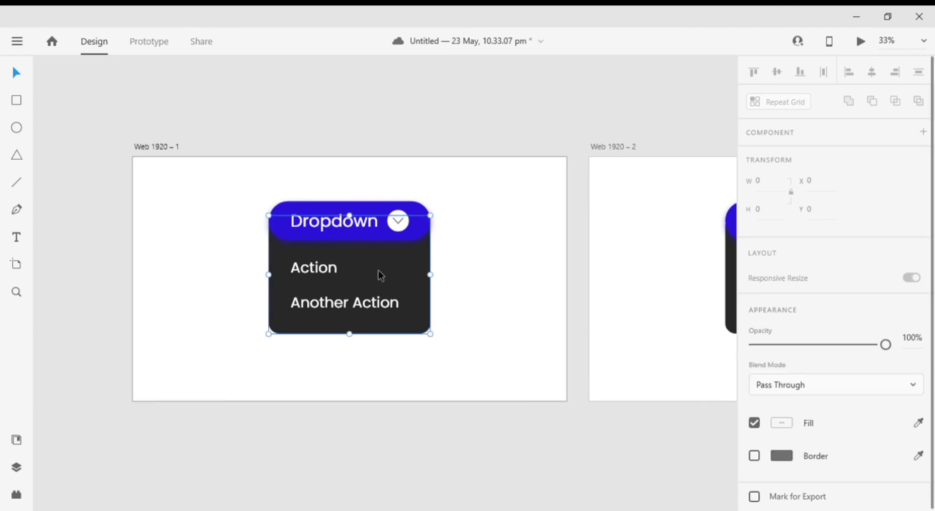
pyautogui.scroll(-4, 891, 445)
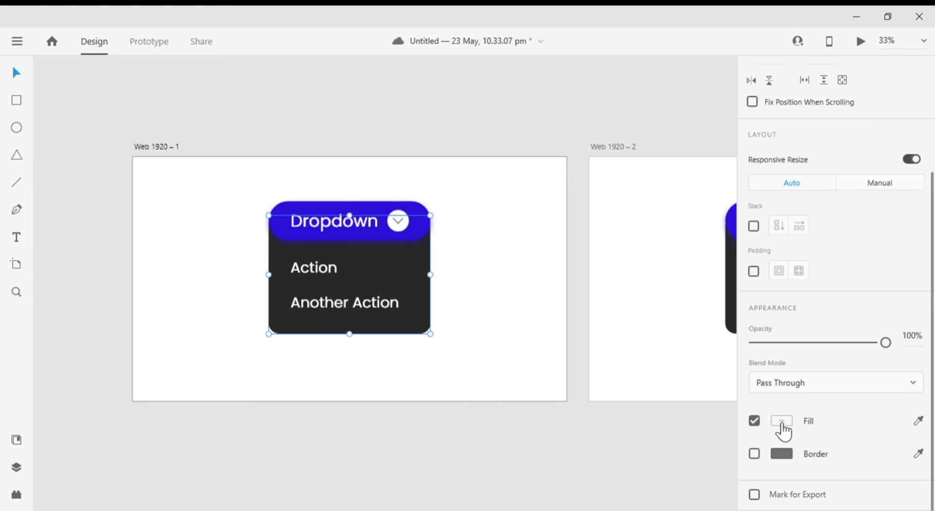
pyautogui.moveTo(887, 343); pyautogui.dragTo(696, 353)
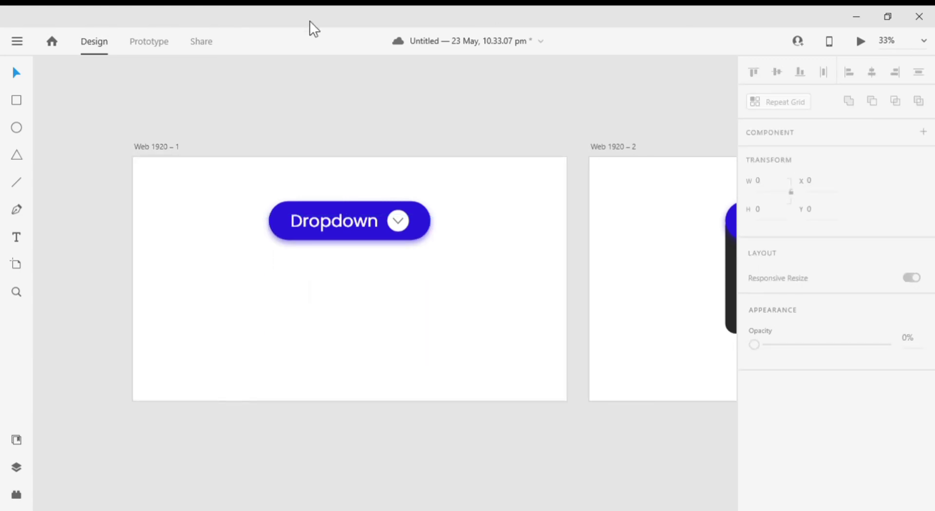
# In Prototype mode, link the Web 1920 – 1 arrow's tap to Web 1920 – 2
pyautogui.click(157, 45)
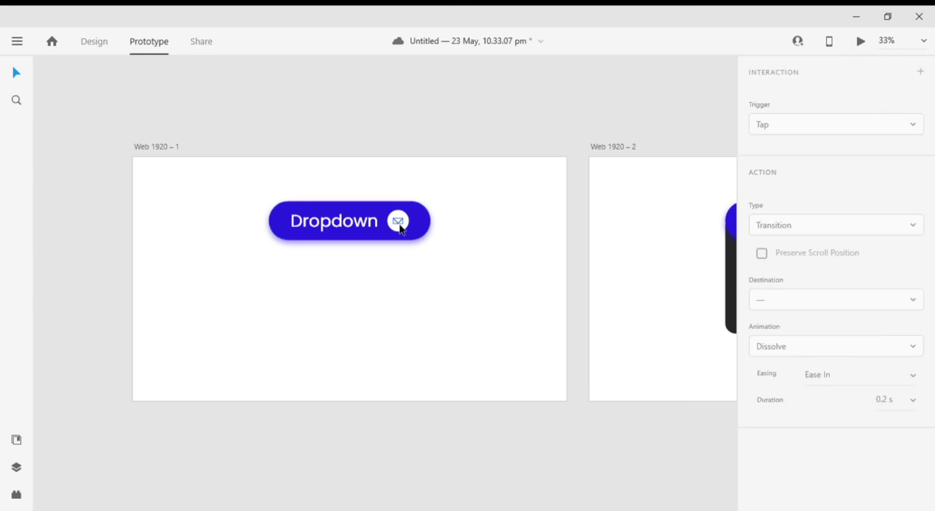
pyautogui.click(400, 227)
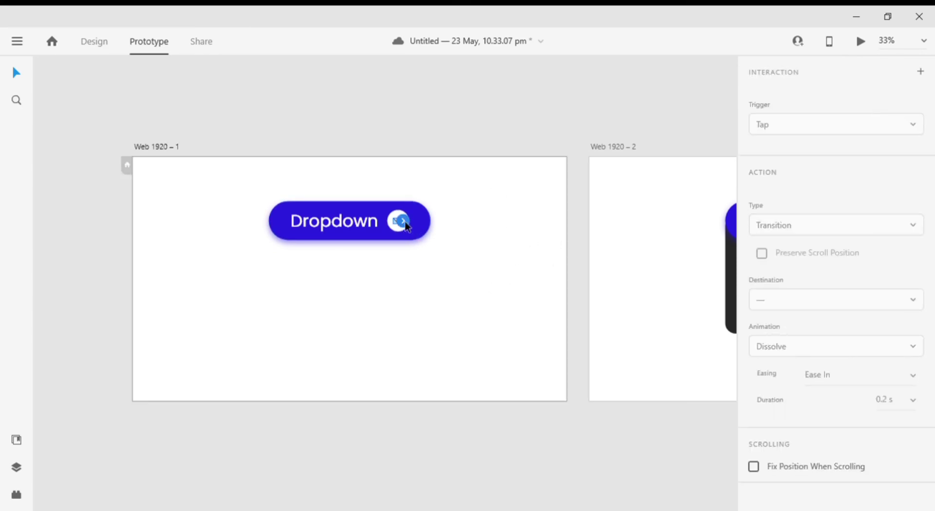
pyautogui.moveTo(402, 220); pyautogui.dragTo(713, 283)
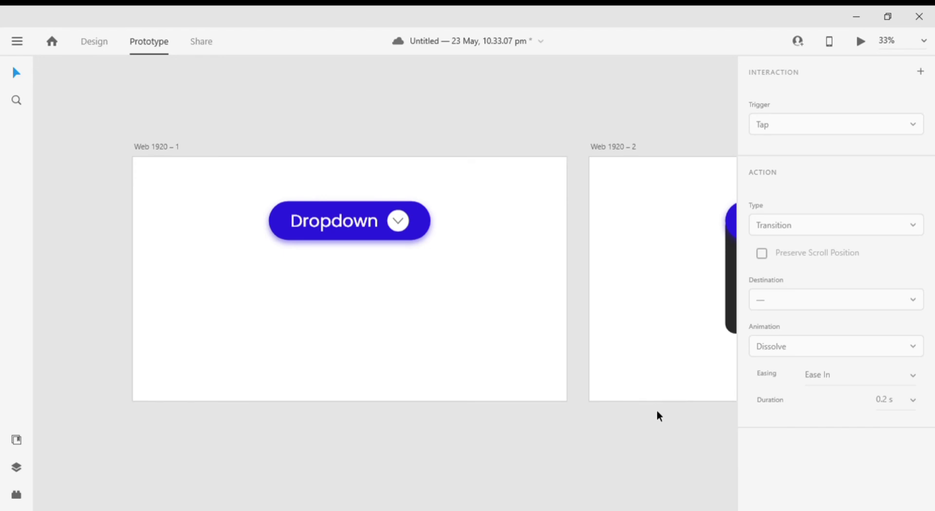
# Link the open menu's arrow on Web 1920 – 2 back to Web 1920 – 1
pyautogui.moveTo(657, 415); pyautogui.dragTo(415, 434)
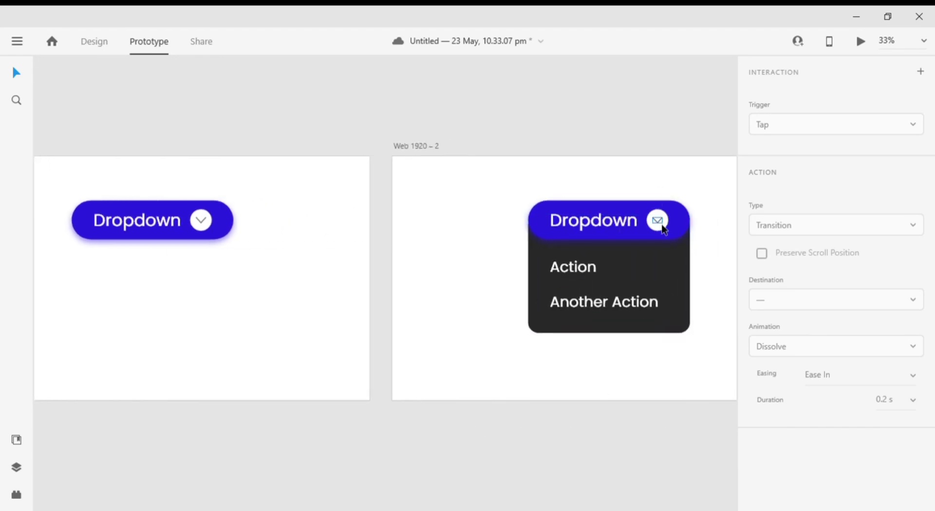
pyautogui.click(662, 225)
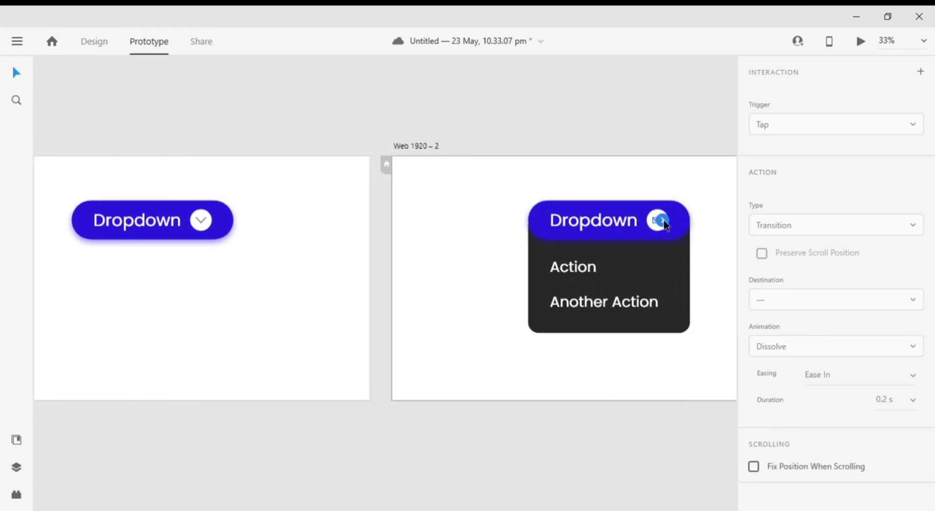
pyautogui.moveTo(664, 223); pyautogui.dragTo(217, 334)
pyautogui.click(447, 447)
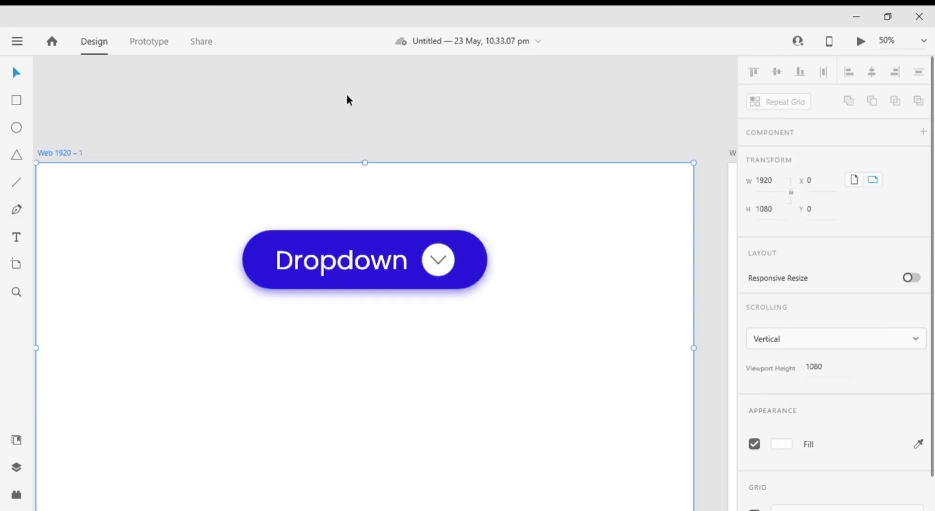
# Rotate the Web 1920 – 2 header chevron to 180° so it points upward
pyautogui.click(348, 100)
pyautogui.moveTo(504, 343); pyautogui.dragTo(355, 267)
pyautogui.hscroll(10, 578, 277)
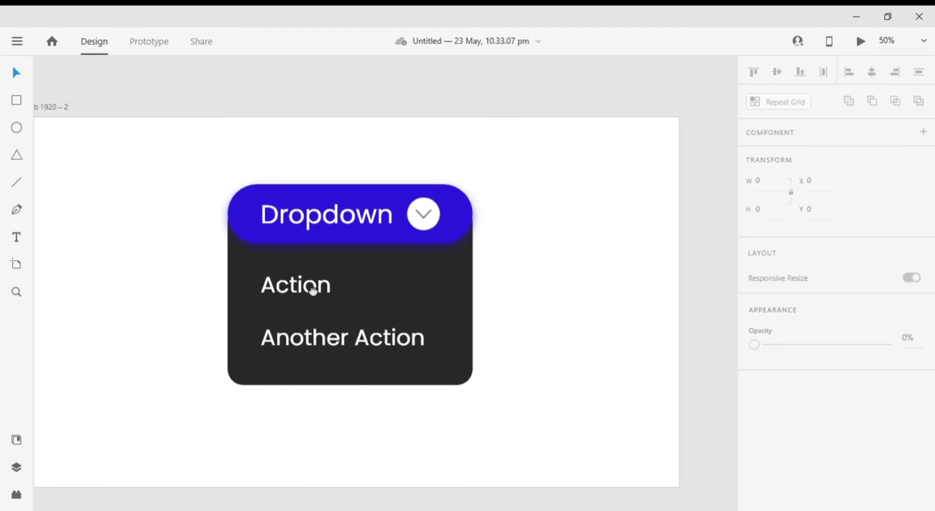
pyautogui.hscroll(-5, 428, 290)
pyautogui.click(546, 230)
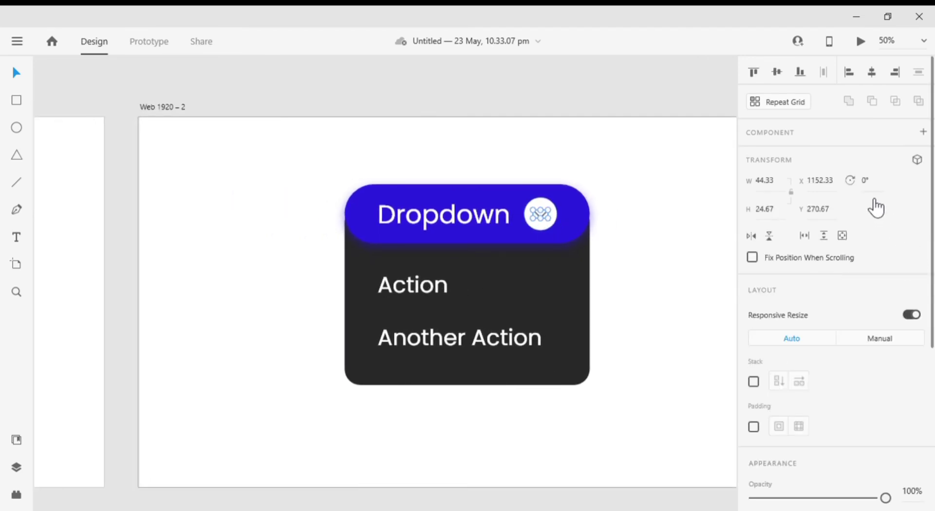
pyautogui.click(865, 181)
pyautogui.write('90')
pyautogui.press('Return')
pyautogui.write('180')
pyautogui.press('Return')
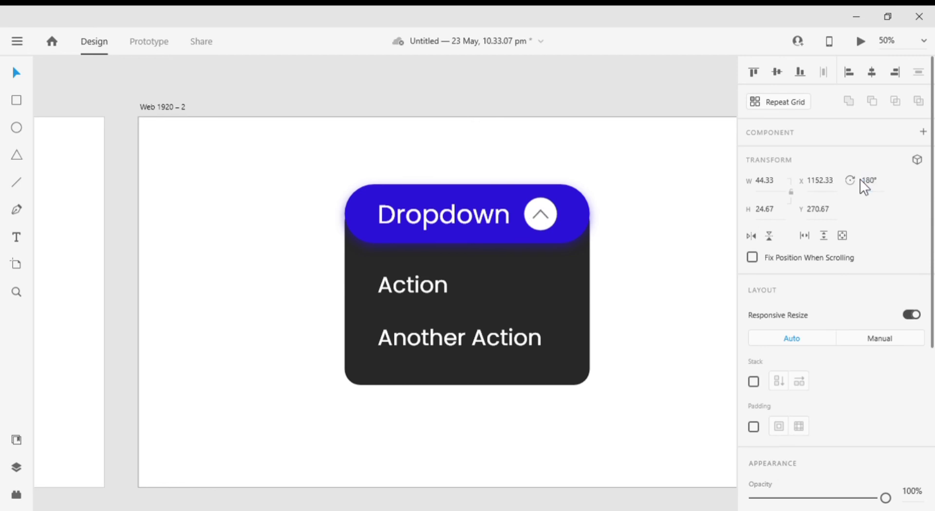
pyautogui.click(662, 207)
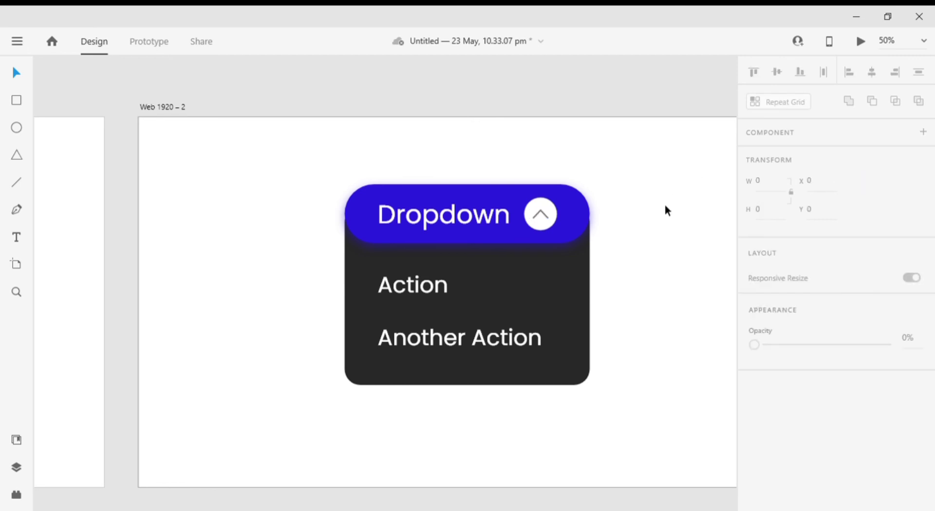
pyautogui.click(547, 223)
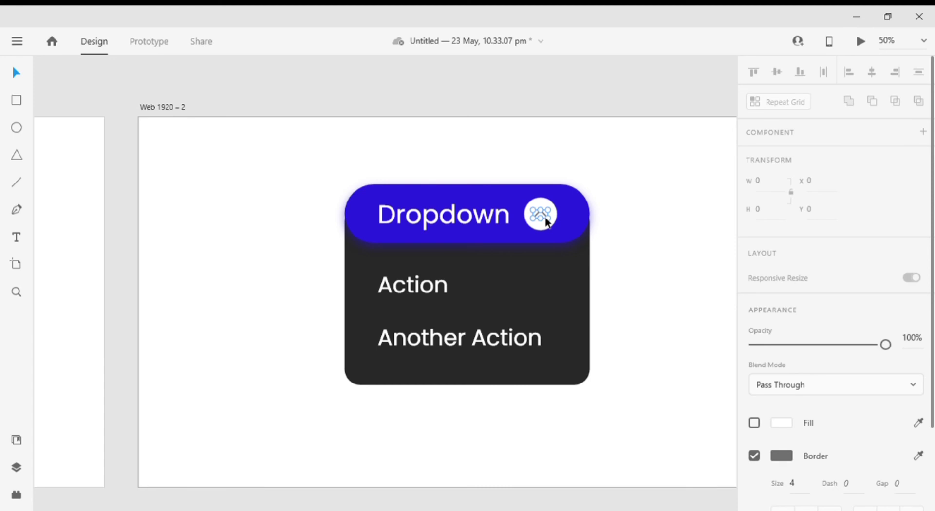
# Set the Web 1920 – 1 arrow's tap to Auto-Animate with Ease In-Out easing
pyautogui.click(150, 43)
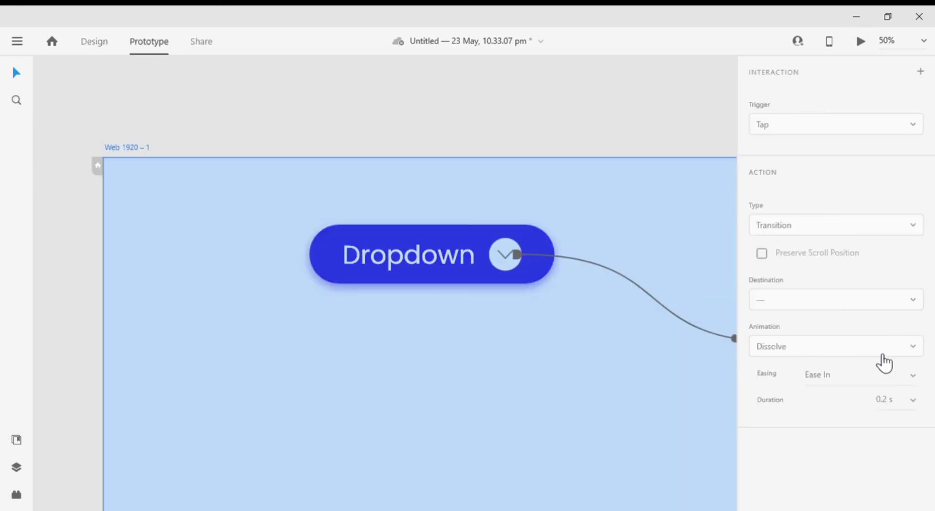
pyautogui.click(513, 259)
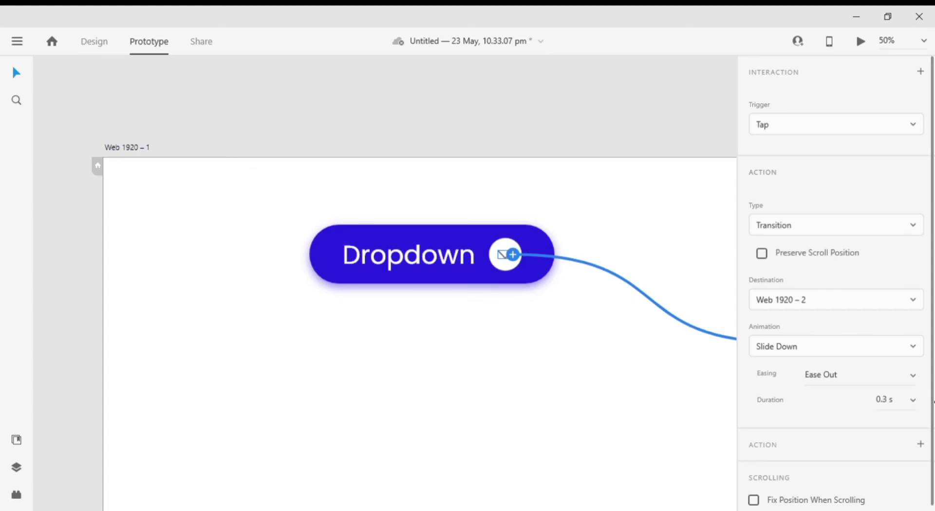
pyautogui.click(883, 377)
pyautogui.press('Down')
pyautogui.click(811, 229)
pyautogui.press('Down')
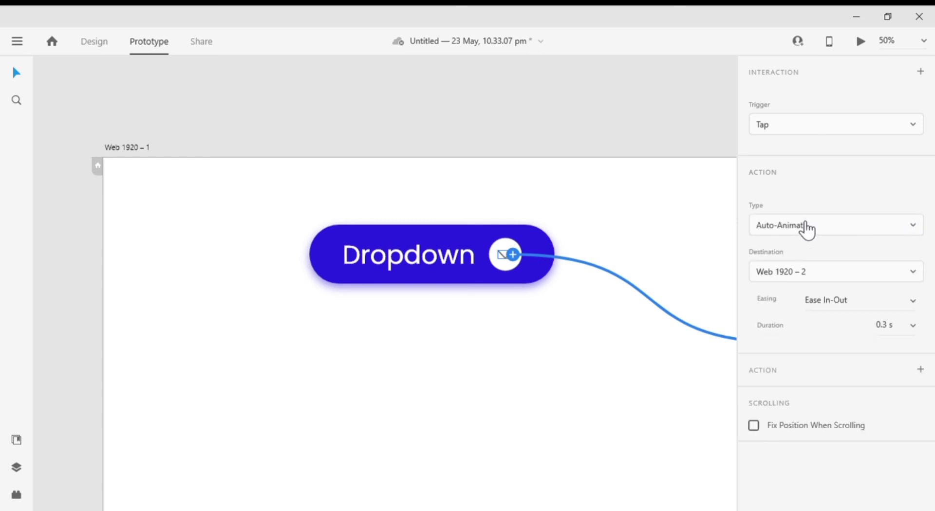
pyautogui.click(521, 135)
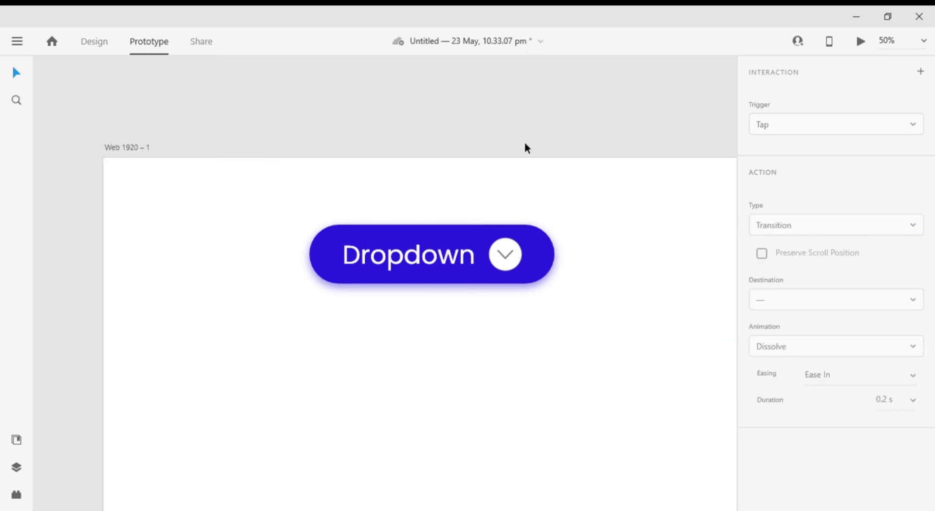
# Review the Web 1920 – 2 arrow's return interaction, then select artboard Web 1920 – 1 for previewing
pyautogui.hscroll(10, 524, 139)
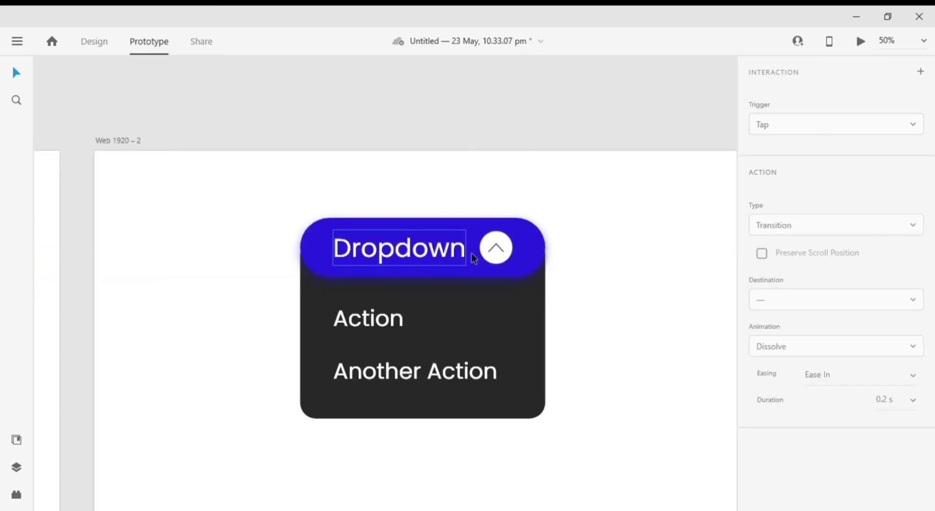
pyautogui.click(495, 246)
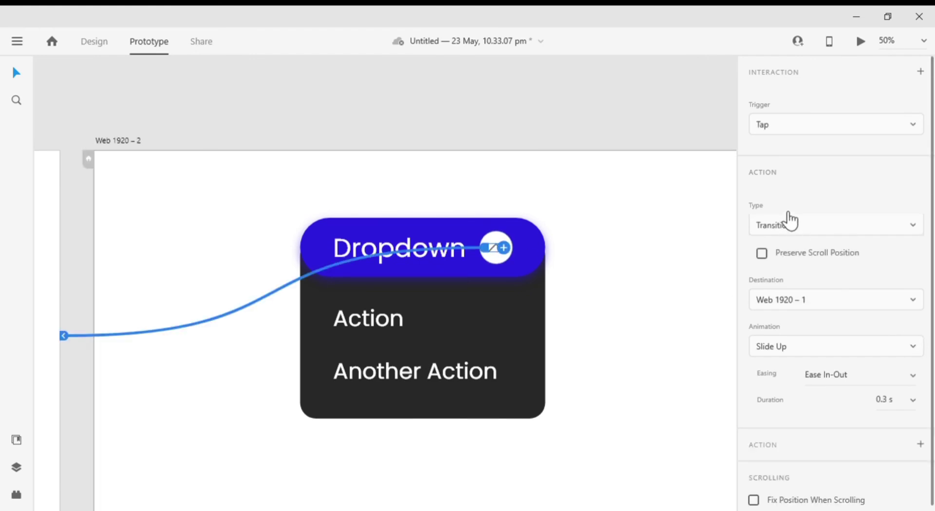
pyautogui.scroll(-1, 808, 236)
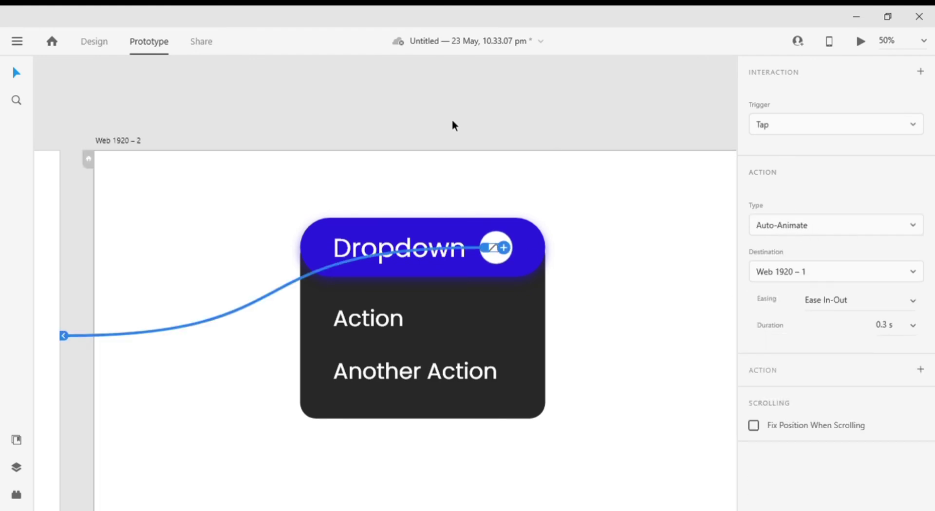
pyautogui.click(381, 96)
pyautogui.hscroll(-10, 251, 117)
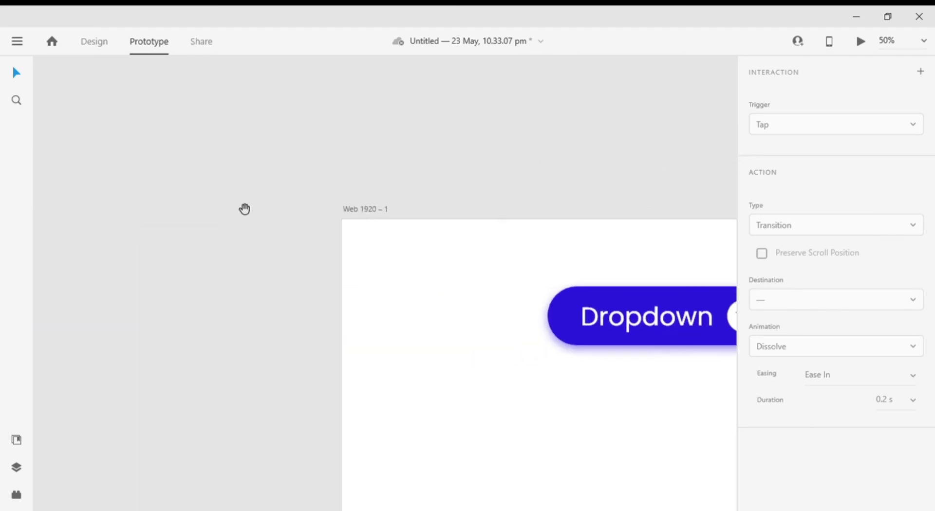
pyautogui.hscroll(10, 244, 209)
pyautogui.scroll(-3, 244, 209)
pyautogui.click(157, 126)
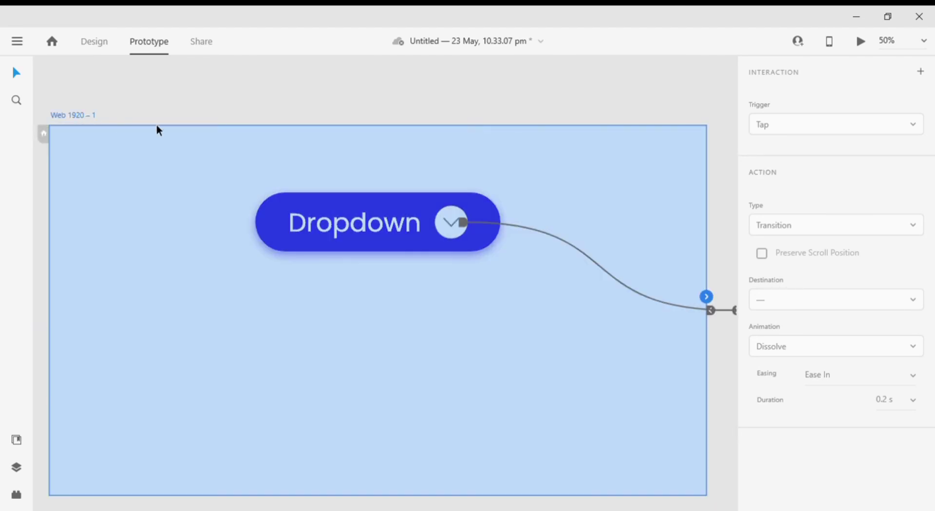
pyautogui.click(862, 42)
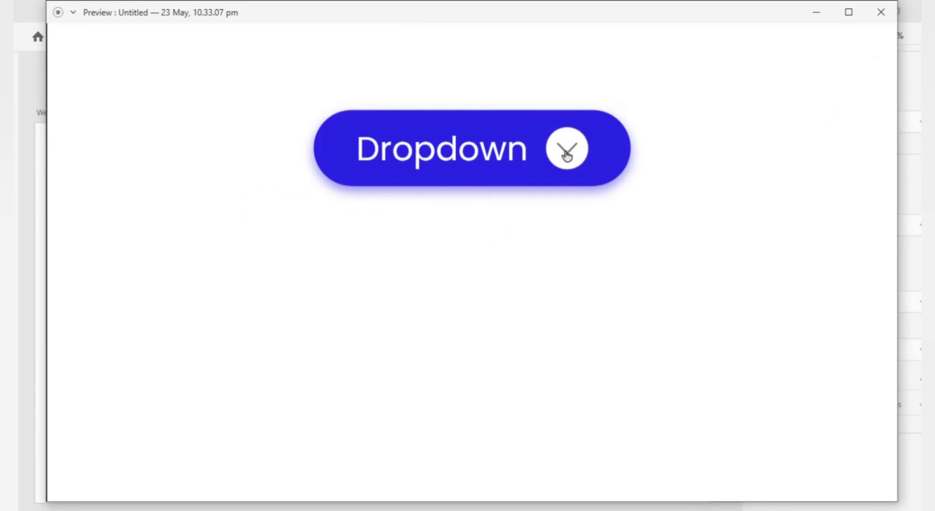
pyautogui.click(567, 152)
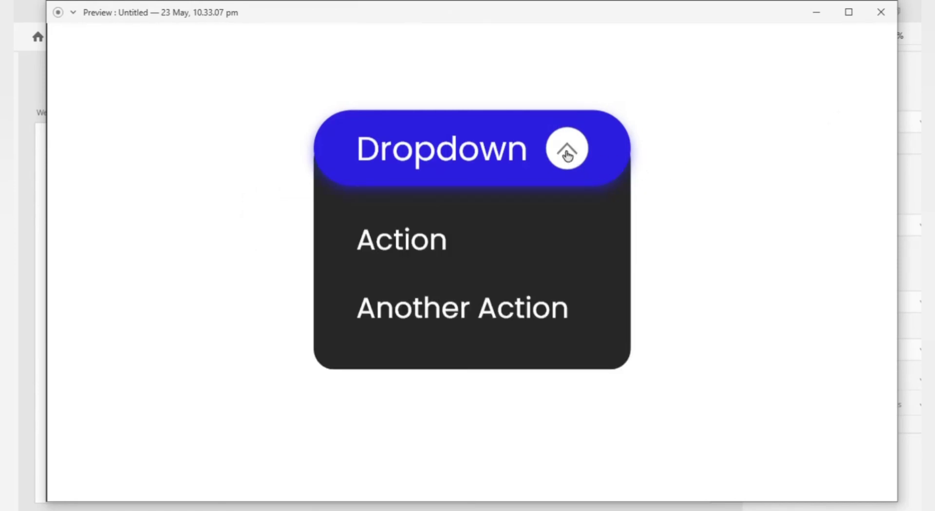
pyautogui.click(566, 152)
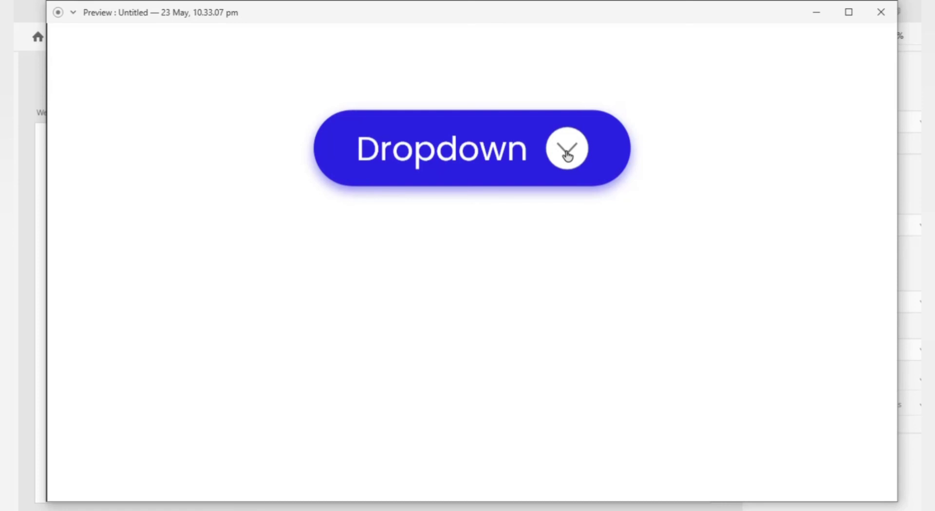
pyautogui.click(566, 152)
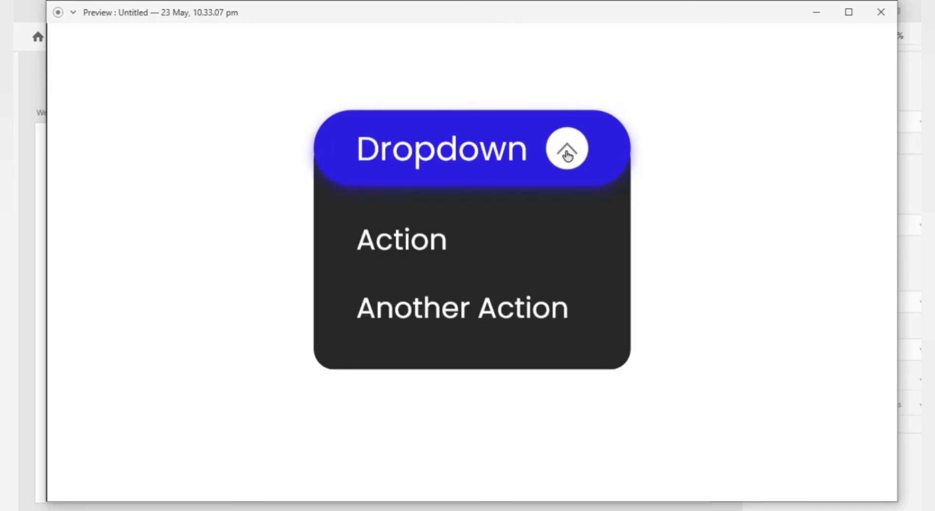
pyautogui.click(567, 152)
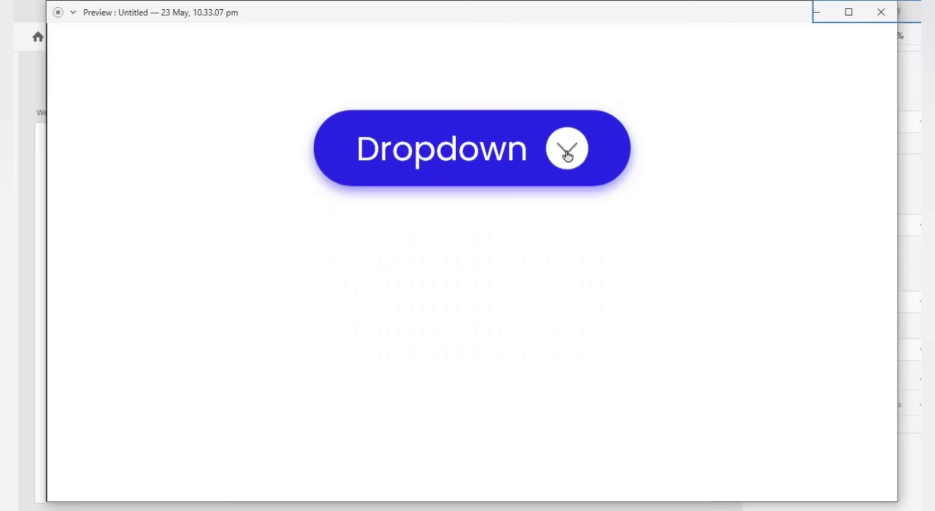
pyautogui.click(880, 12)
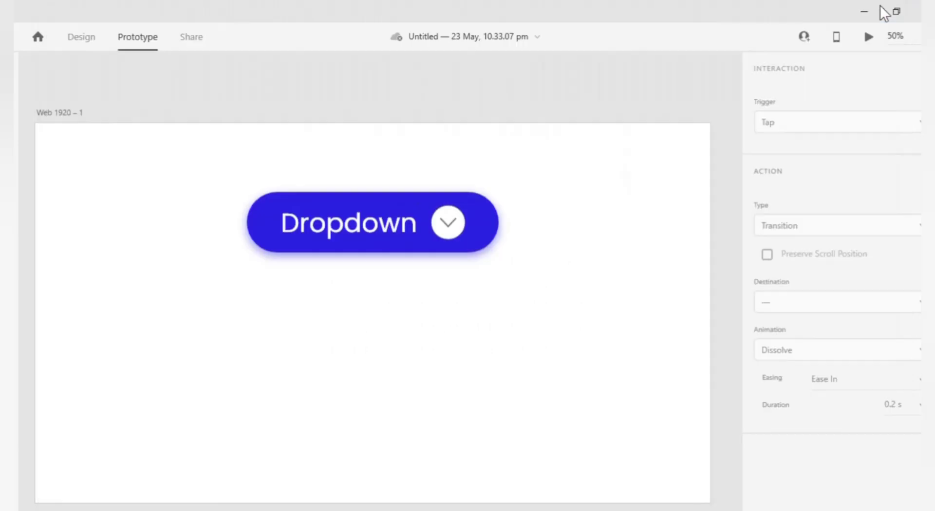